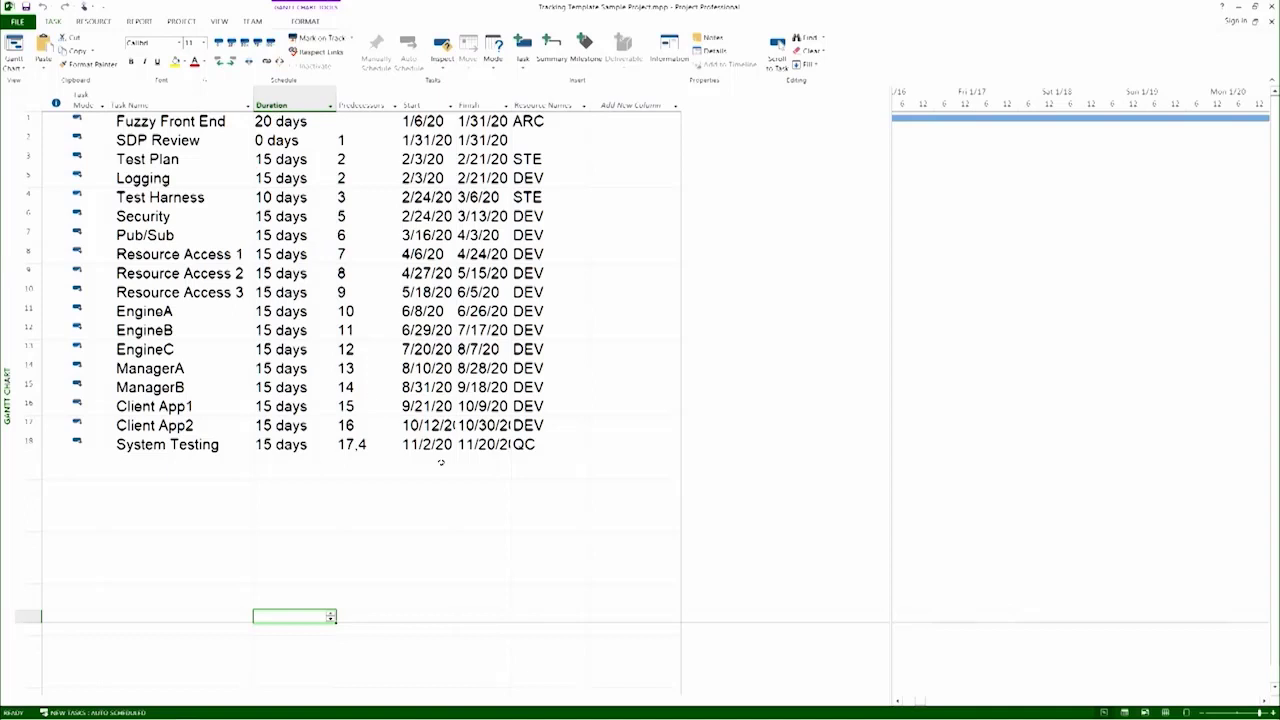
Leave the Microsoft Project Gantt Chart and return to the Excel tracking workbook's Activities sheet.
key(alt)
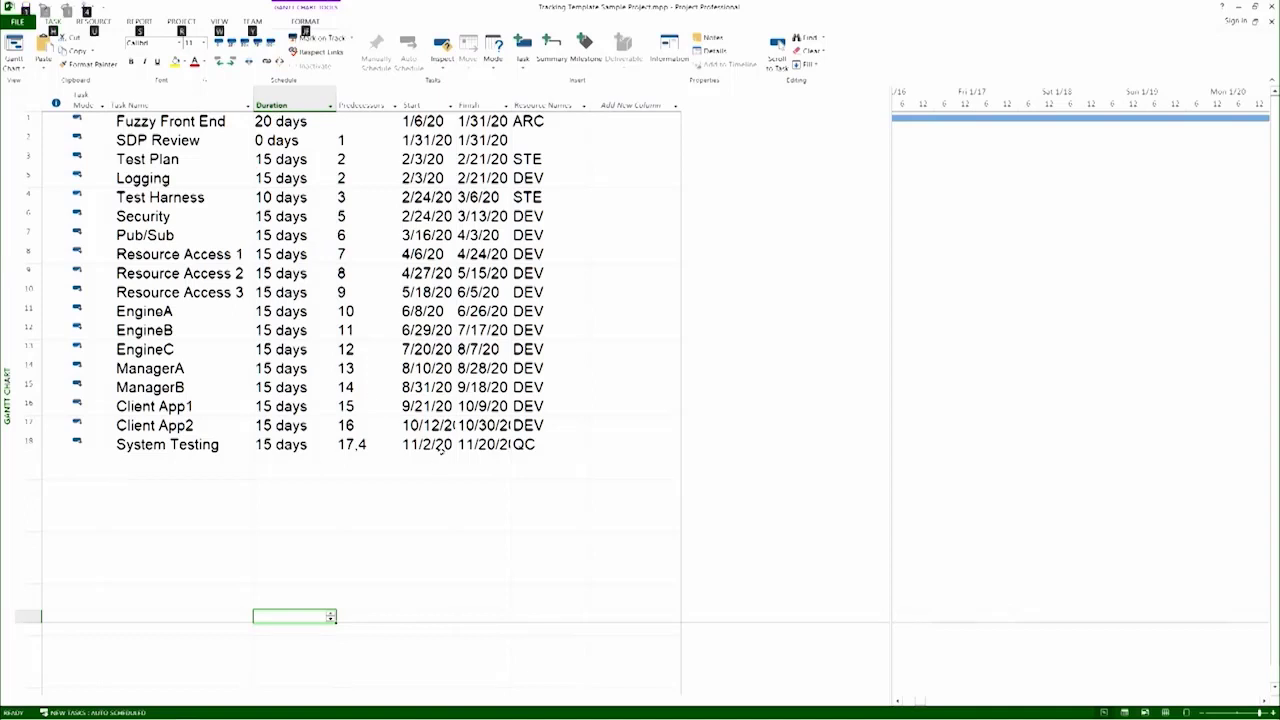
key(alt+Tab)
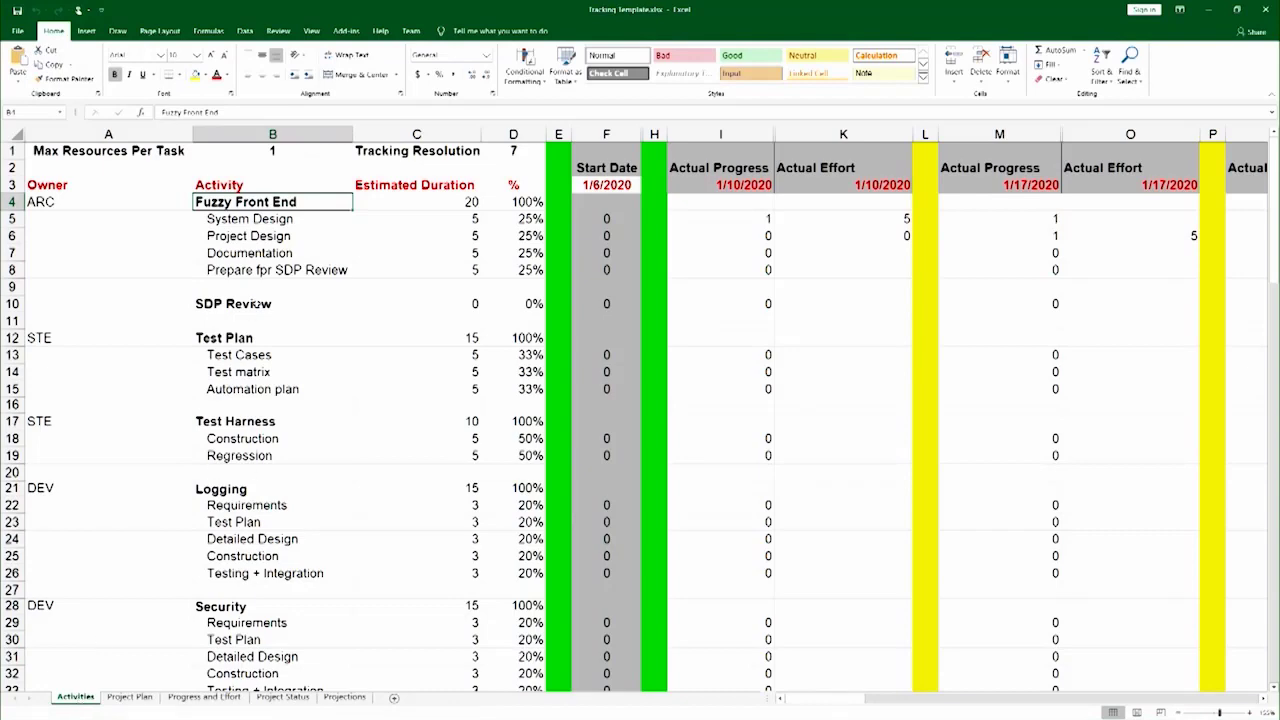
scroll(258, 308, down, 2)
scroll(261, 316, down, 5)
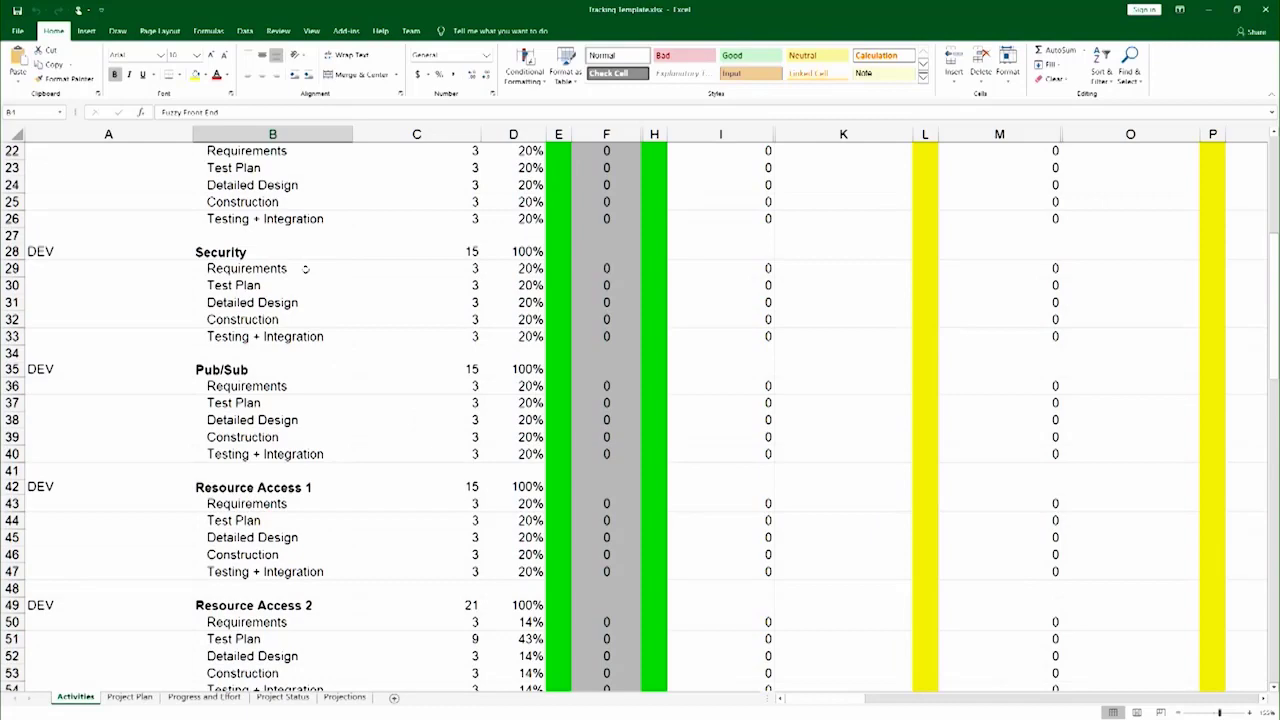
scroll(356, 311, down, 5)
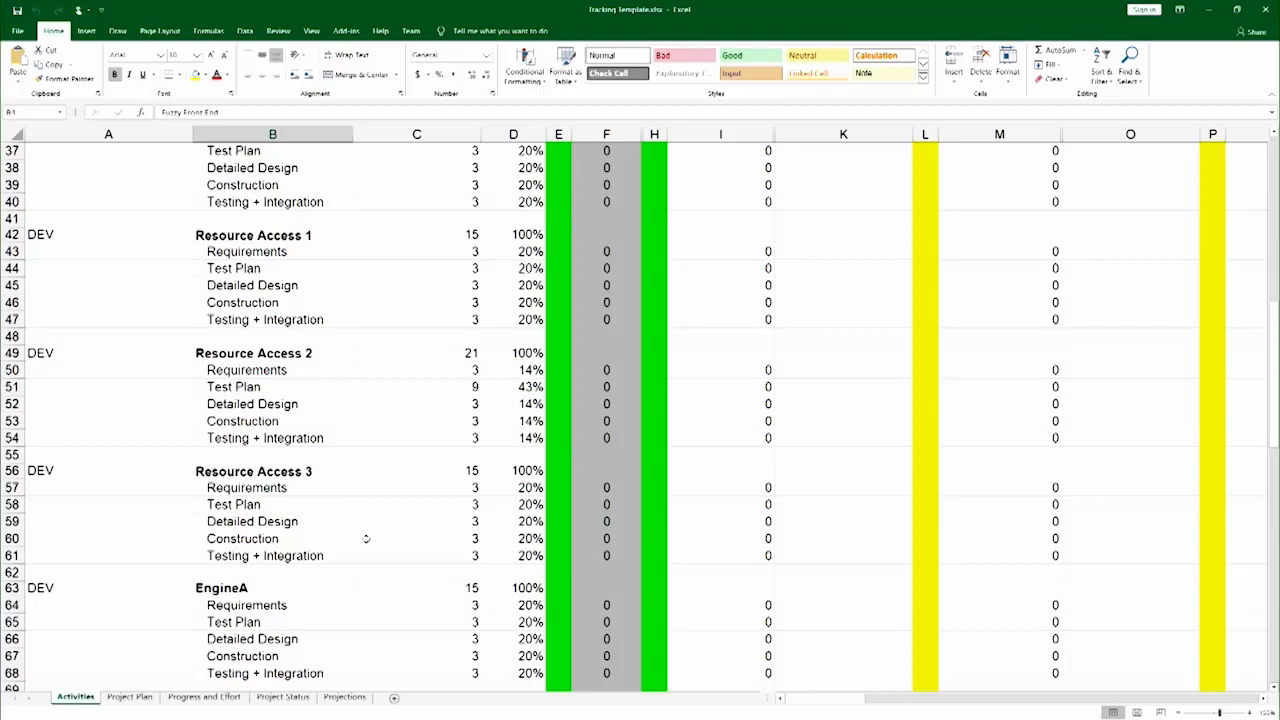
scroll(363, 503, down, 6)
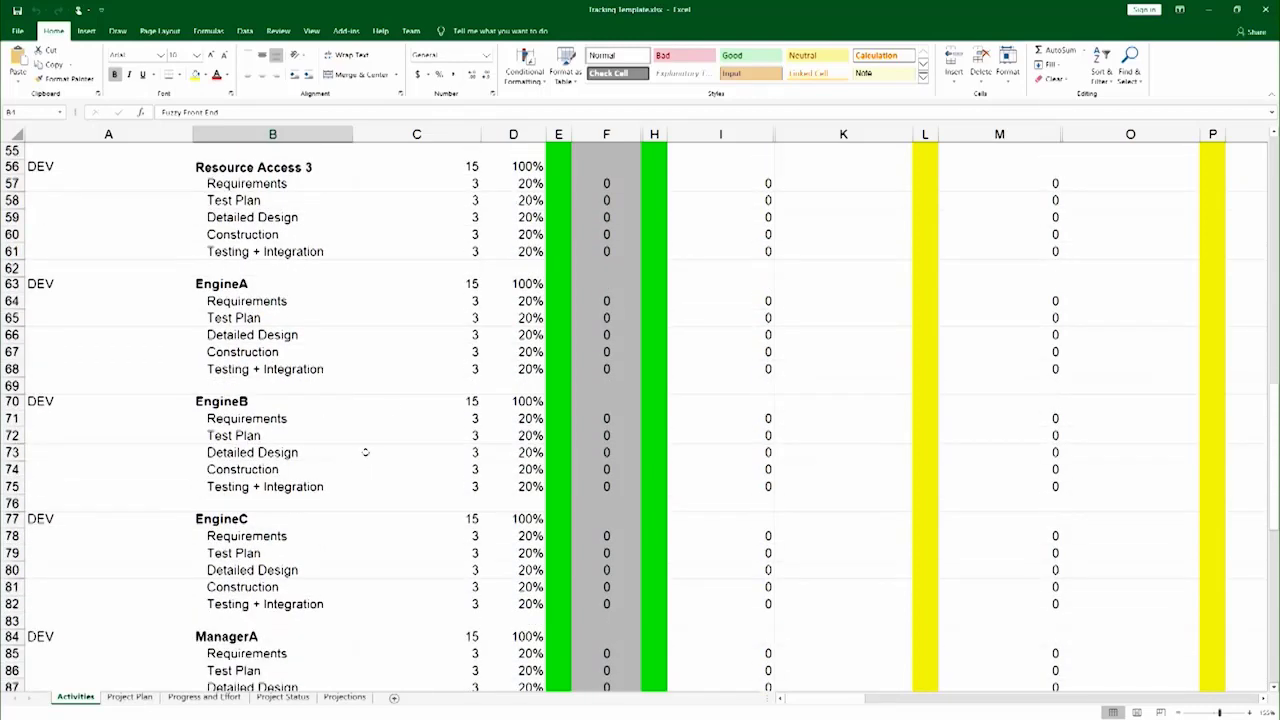
Enter 8 as Resource Access 3's Test Plan estimate and check the recalculated percentage.
click(503, 206)
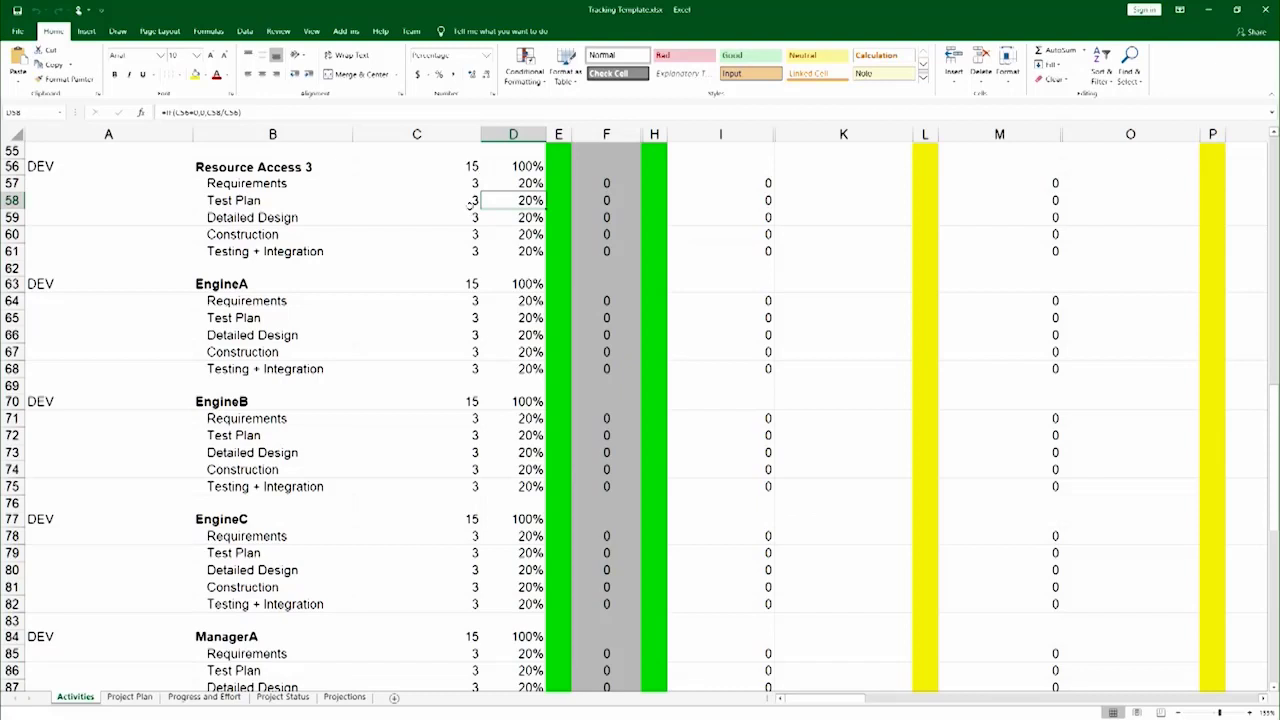
click(460, 200)
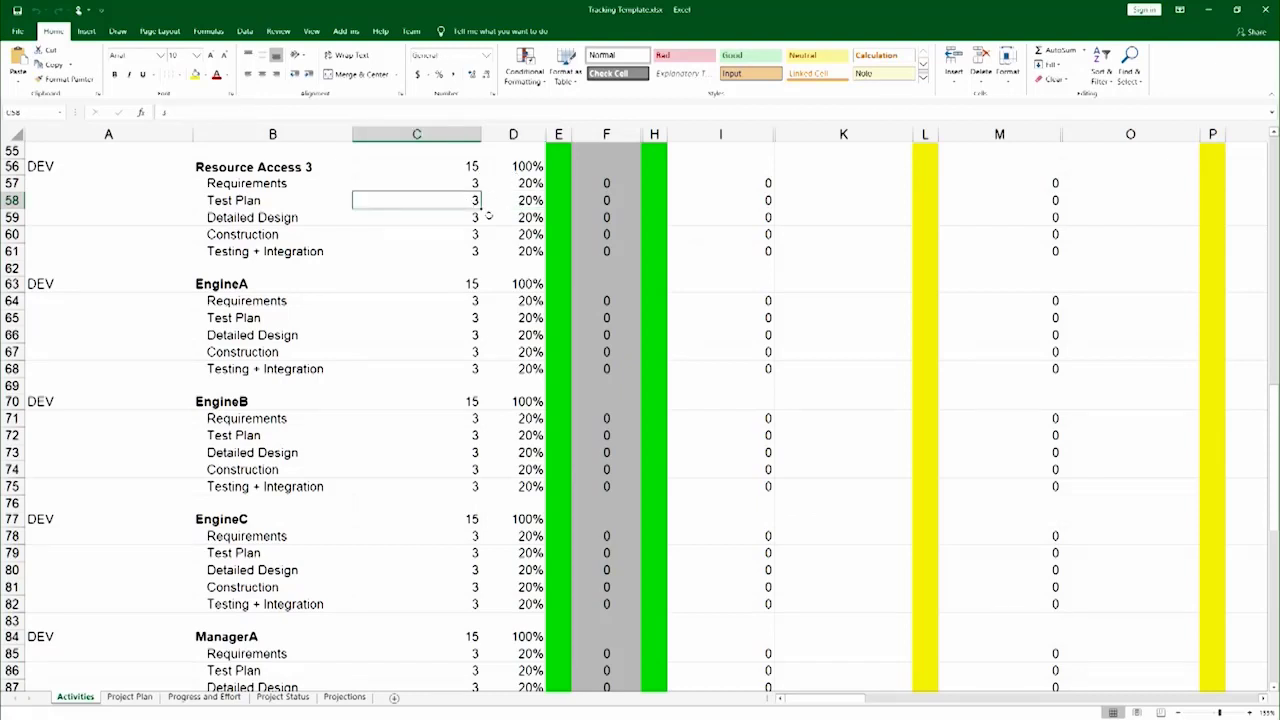
text(8)
click(463, 232)
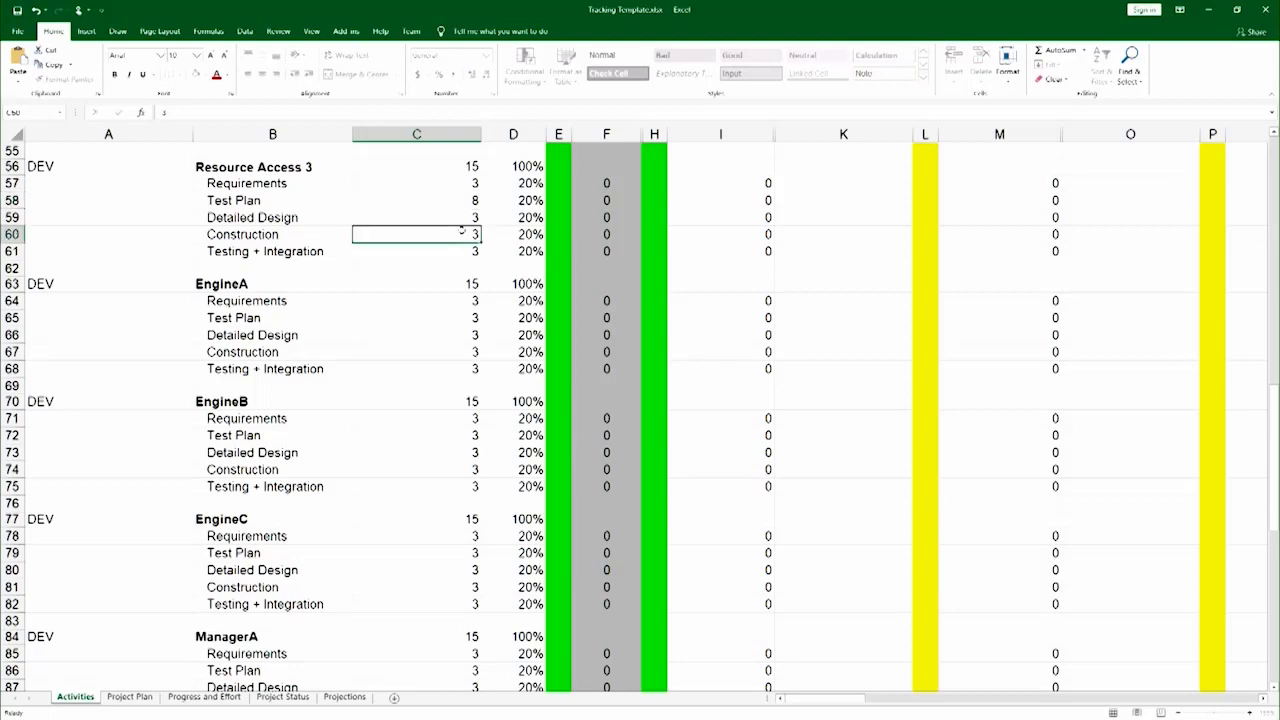
click(537, 198)
click(473, 198)
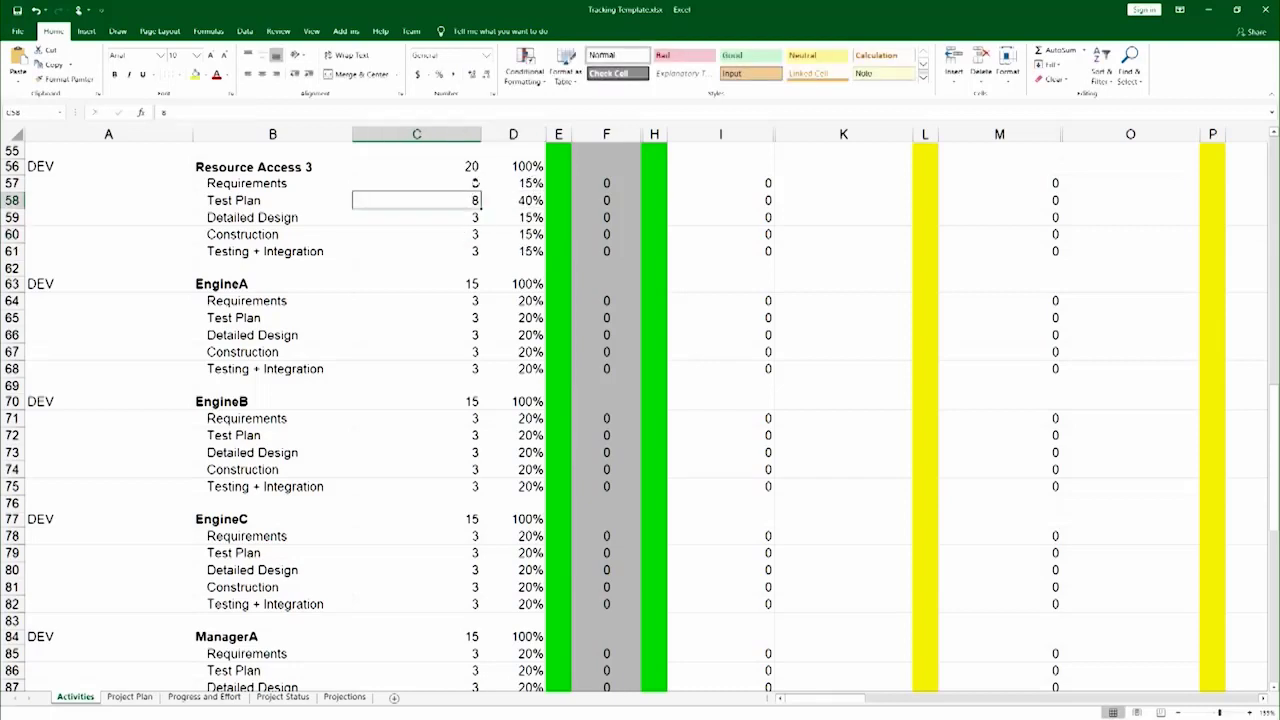
Restore the Test Plan estimate to 3 days so the total returns to 15.
click(518, 166)
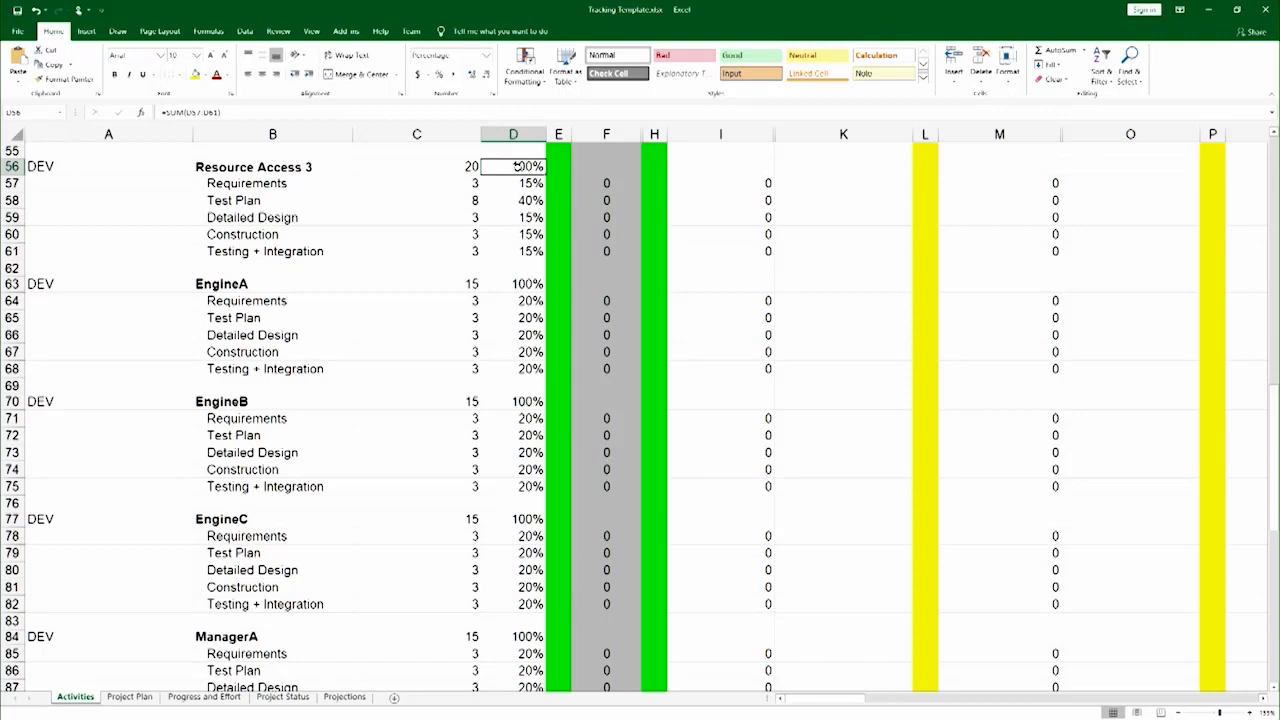
click(432, 202)
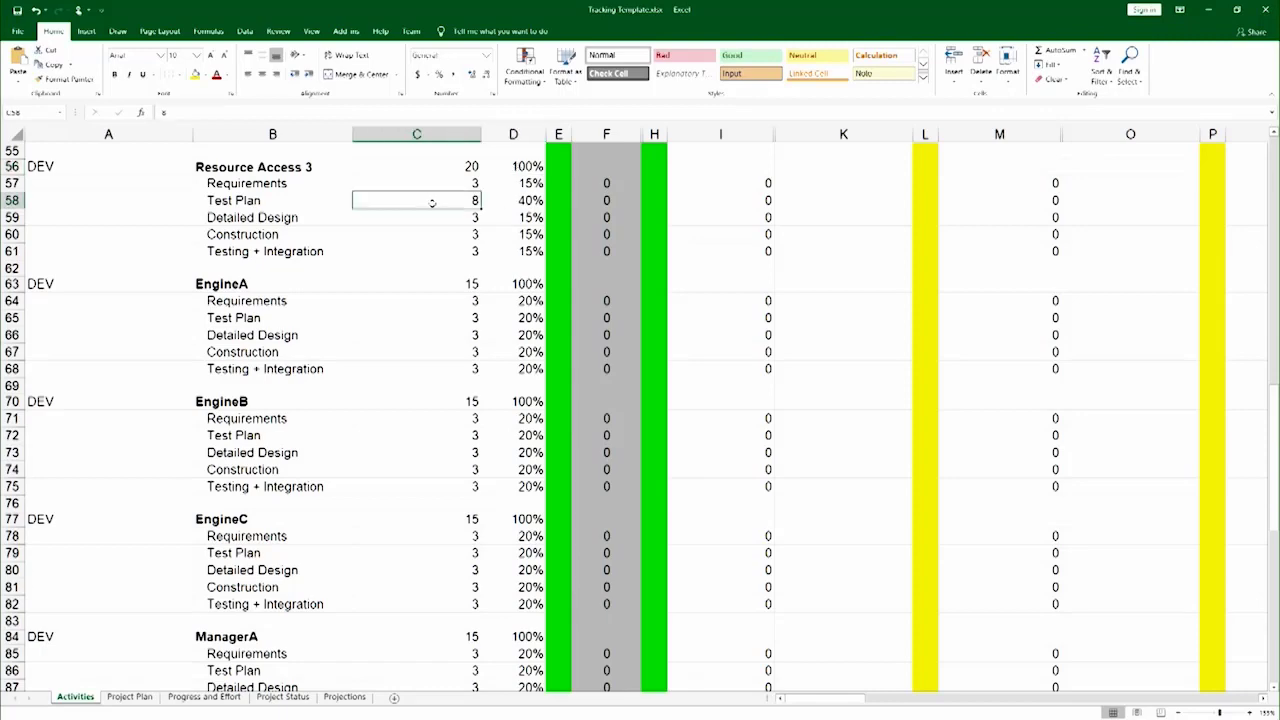
text(3)
scroll(434, 255, up, 5)
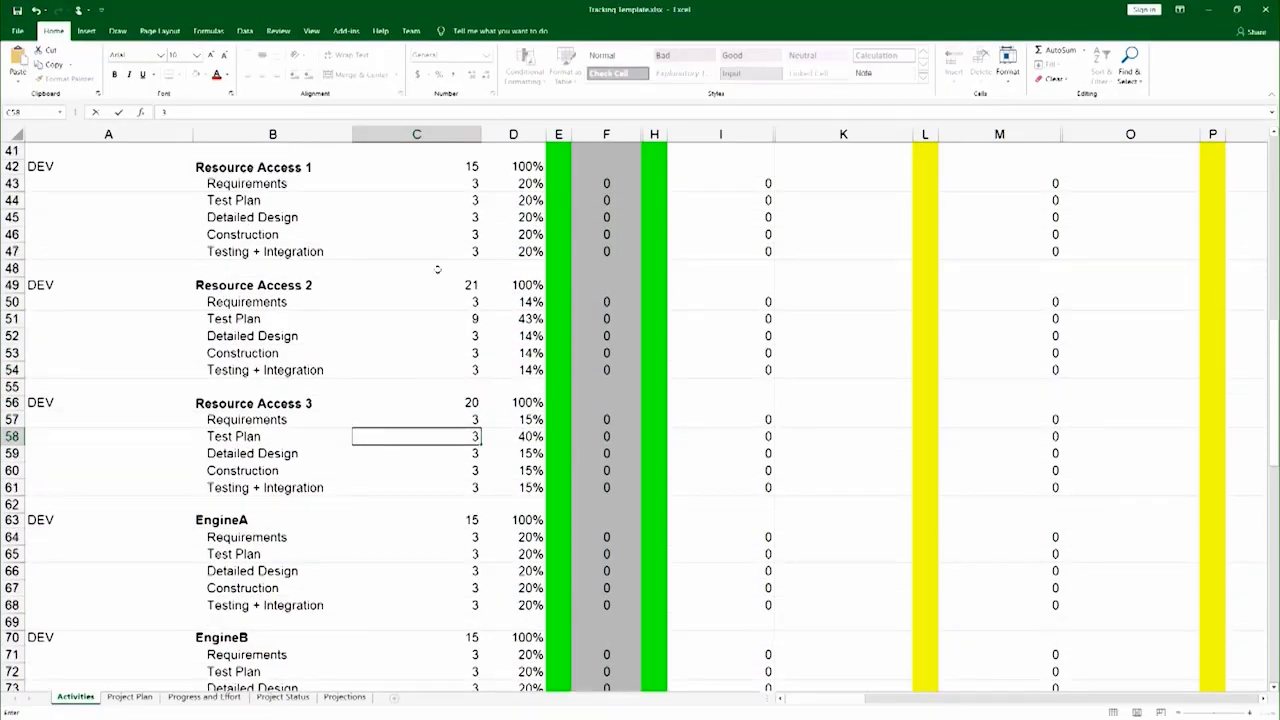
click(443, 318)
text(3)
click(400, 402)
scroll(410, 330, up, 2)
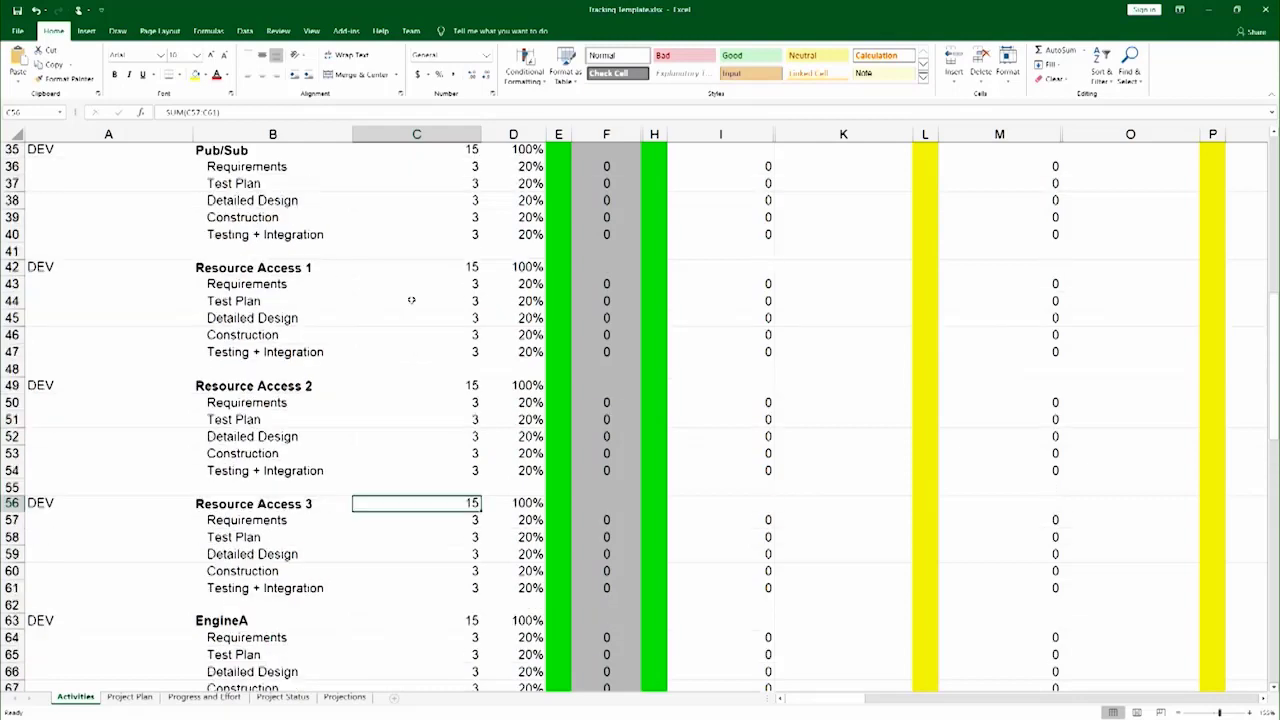
scroll(411, 300, up, 1)
scroll(405, 275, down, 9)
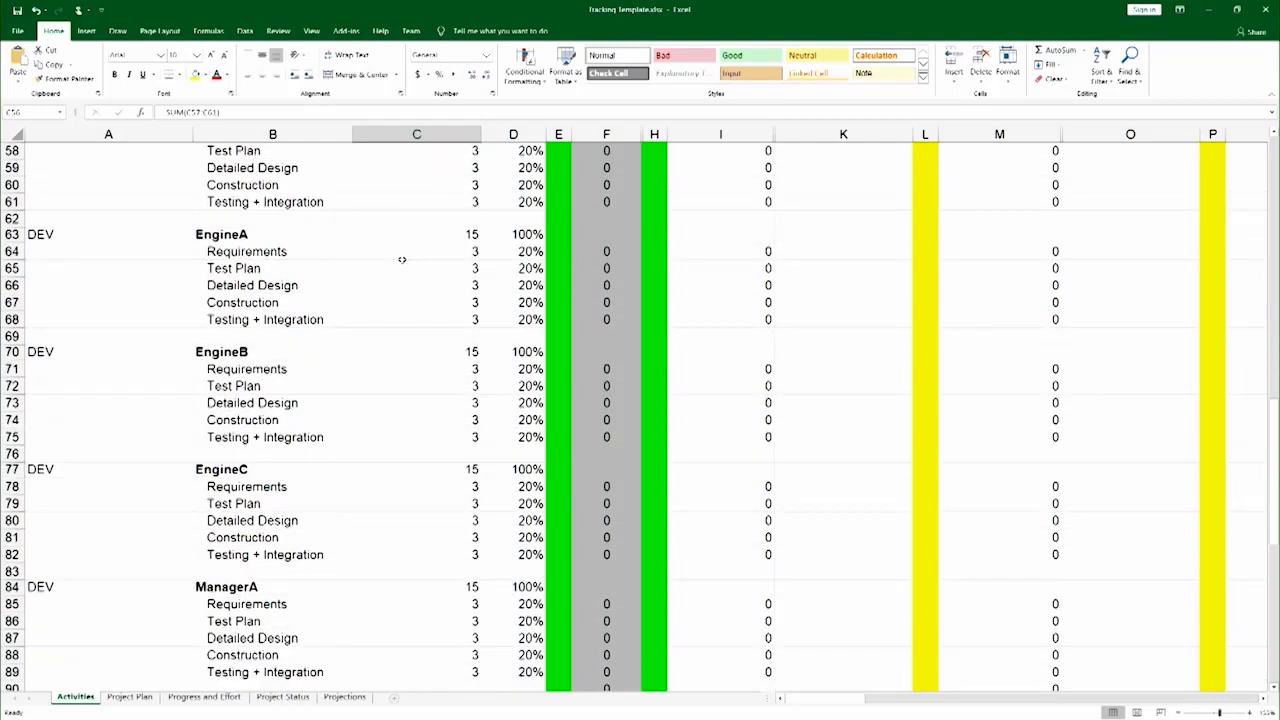
scroll(402, 260, down, 2)
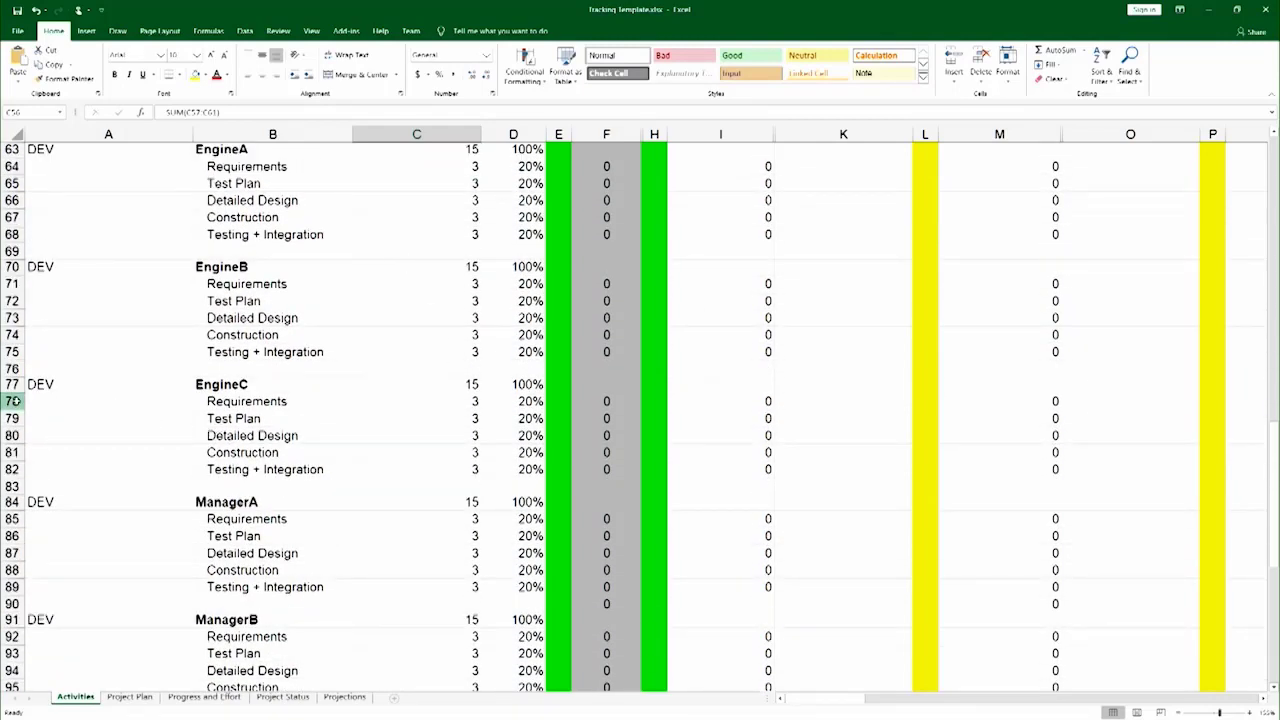
drag(15, 401, 12, 469)
click(430, 450)
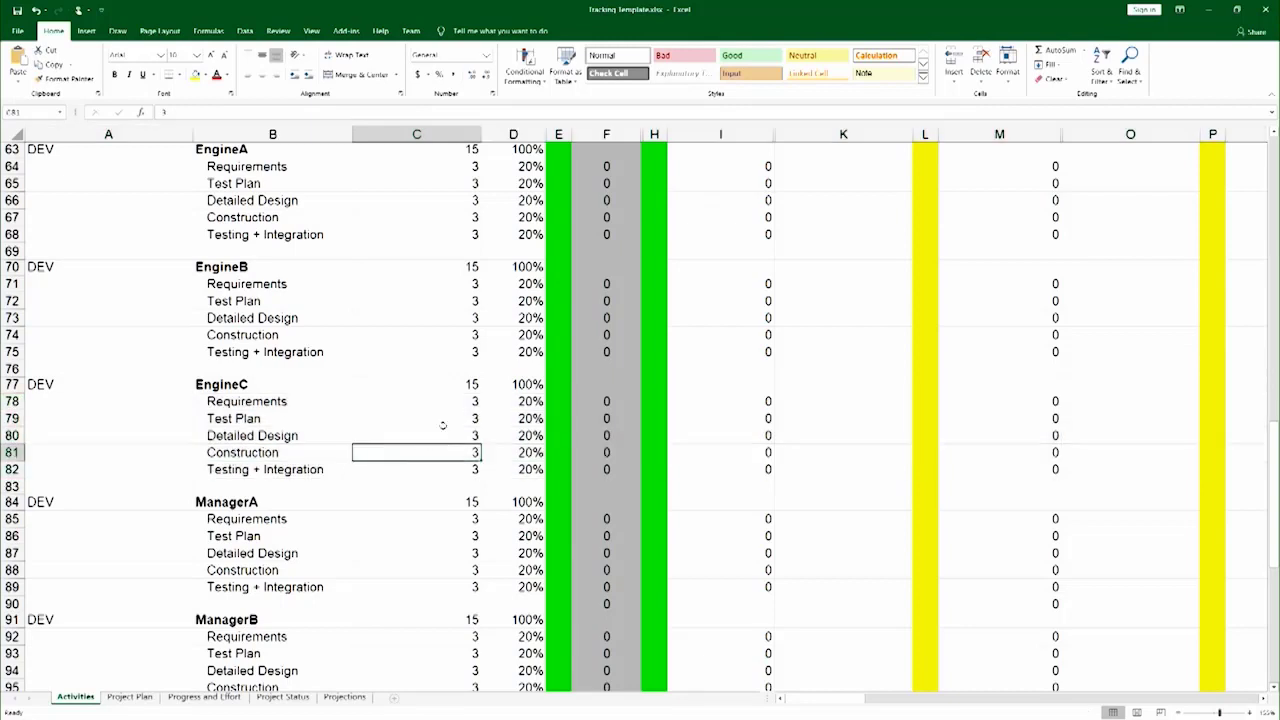
click(462, 400)
click(456, 418)
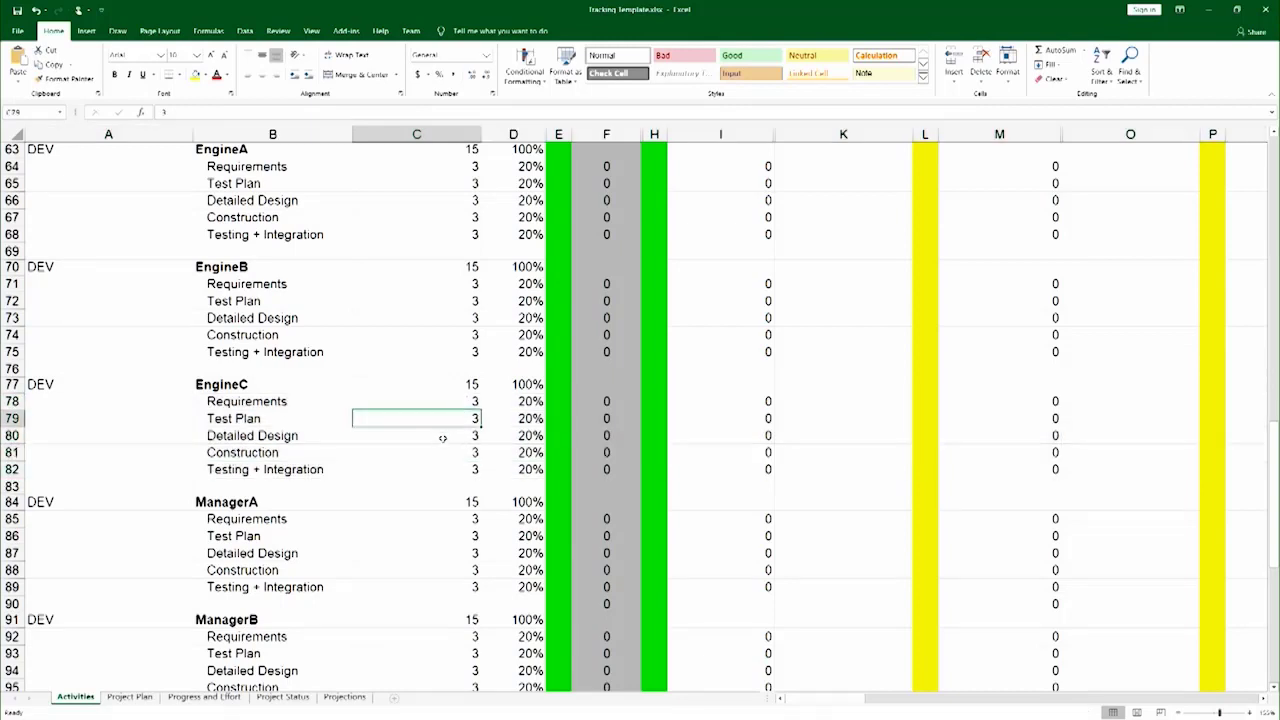
click(442, 437)
click(428, 452)
click(423, 468)
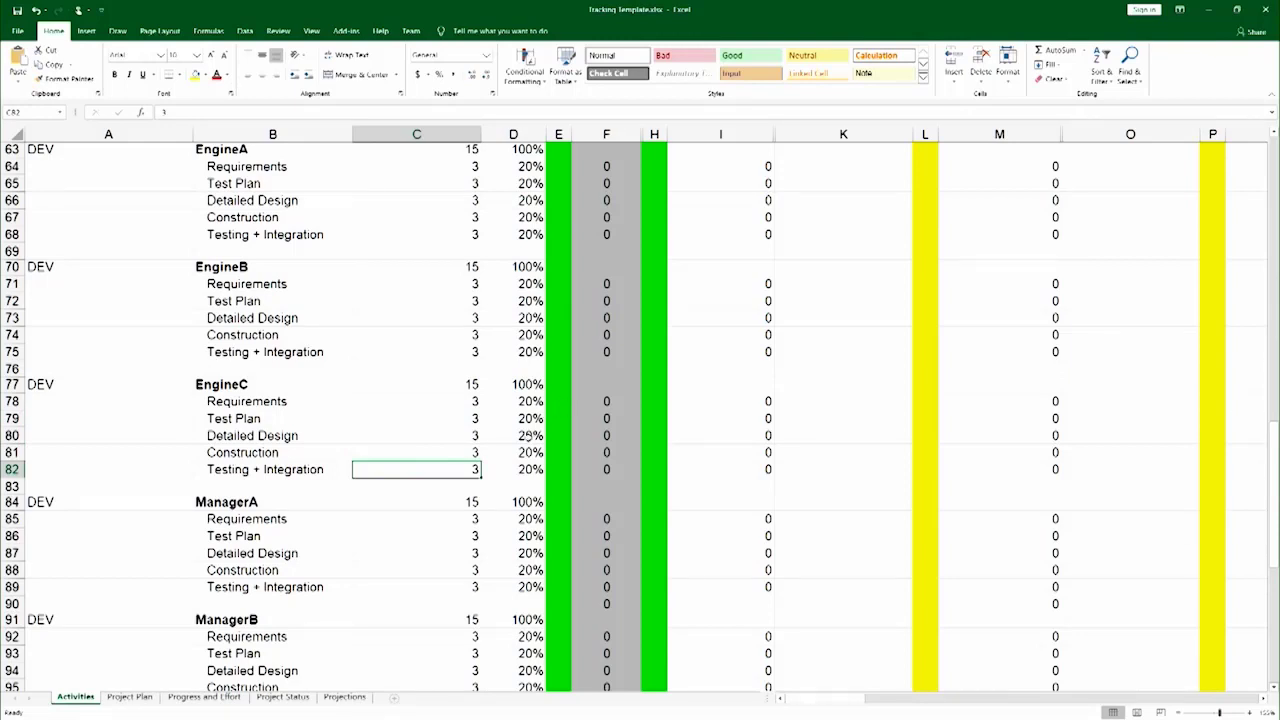
click(529, 438)
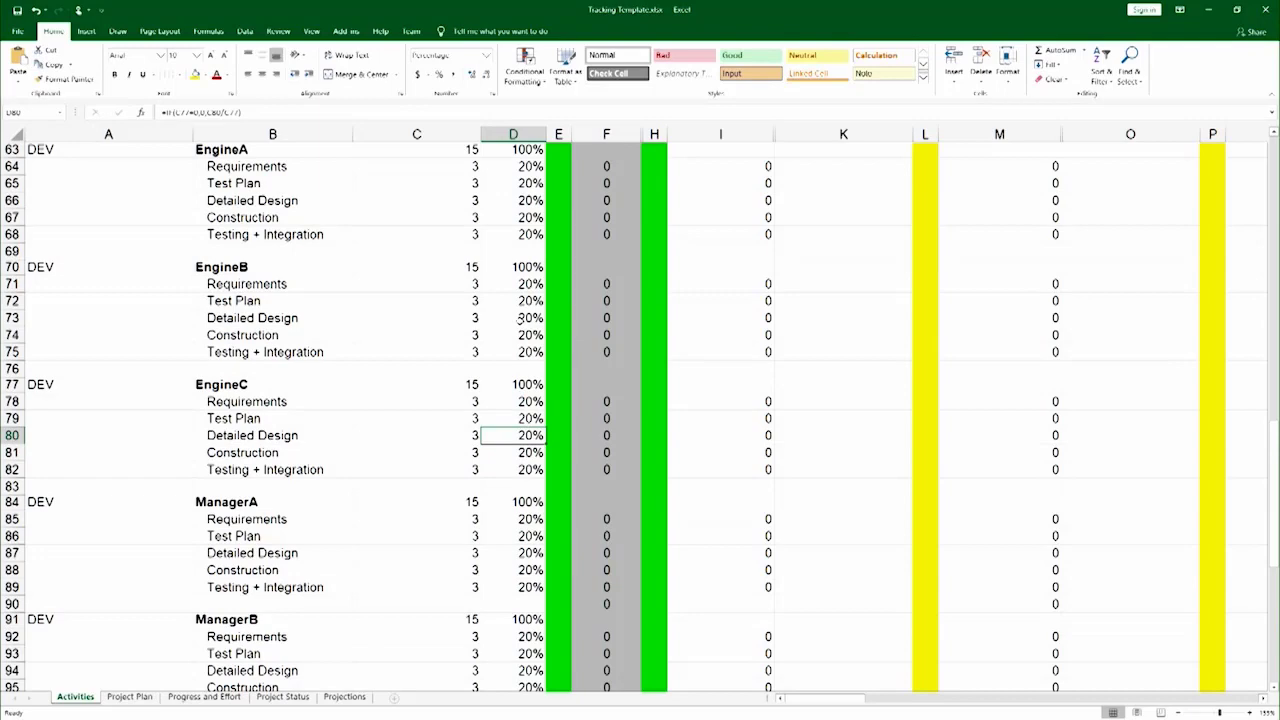
scroll(524, 340, up, 1)
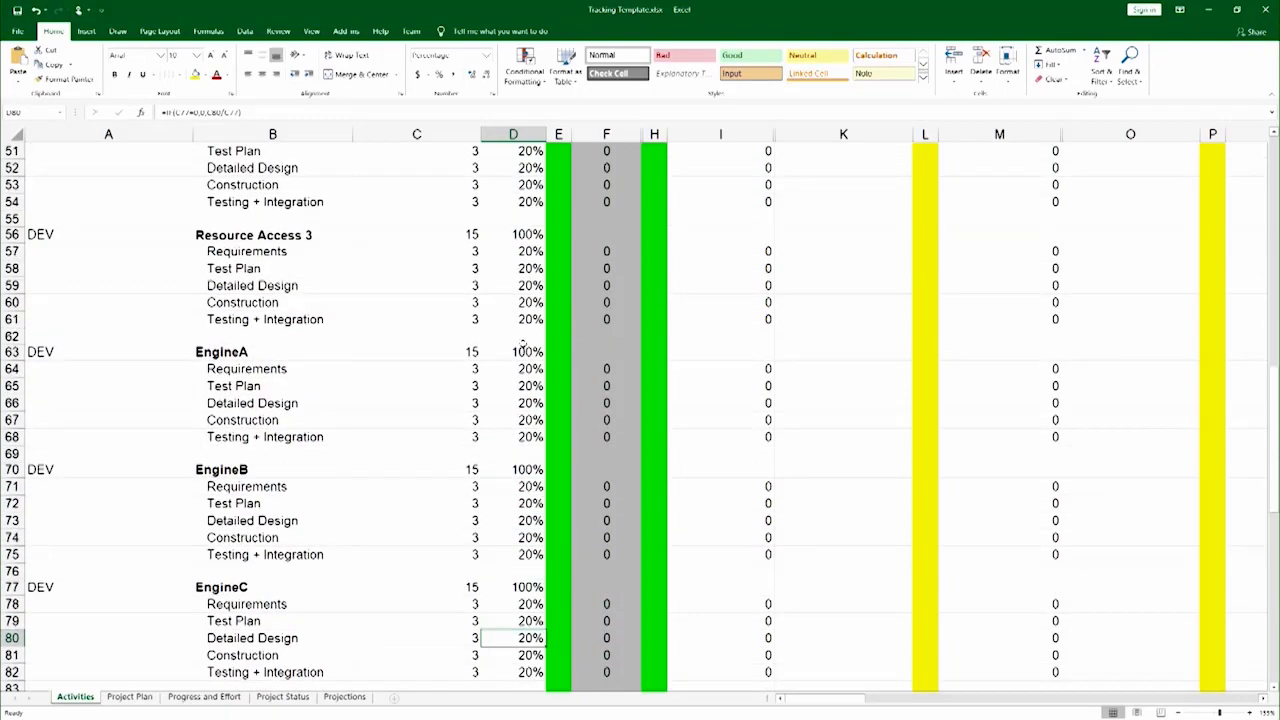
scroll(521, 345, up, 15)
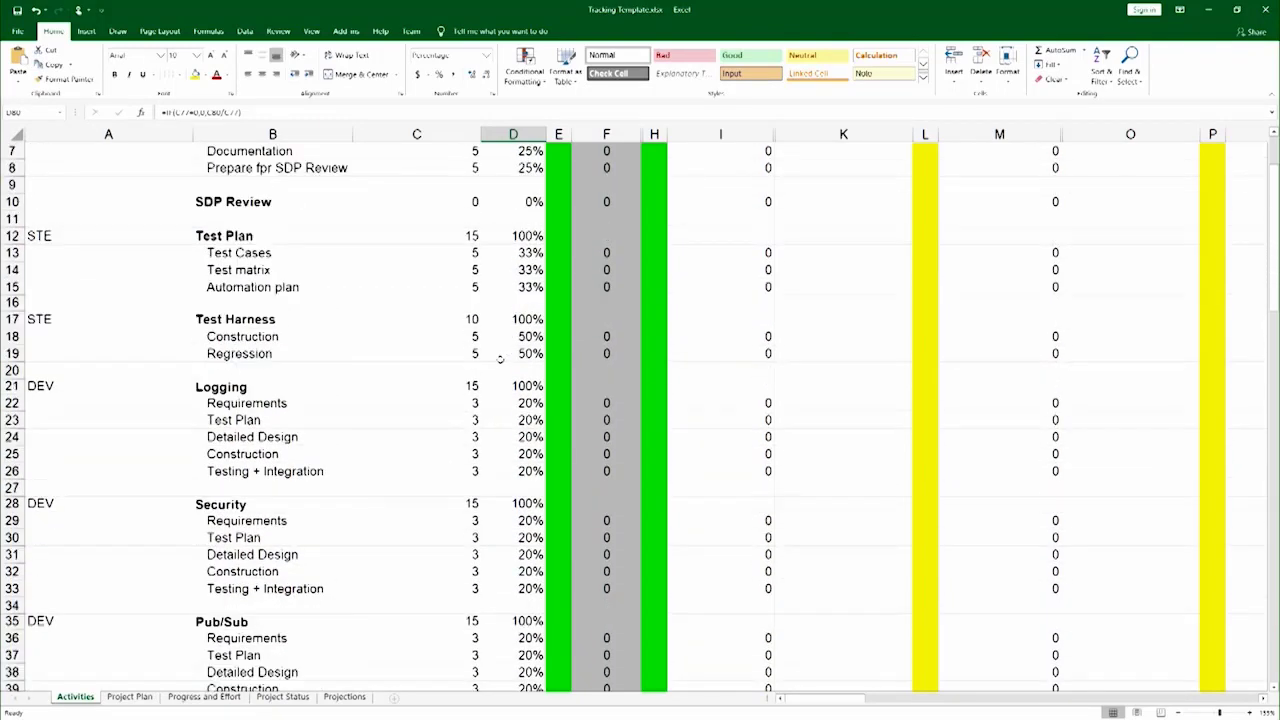
scroll(500, 358, up, 2)
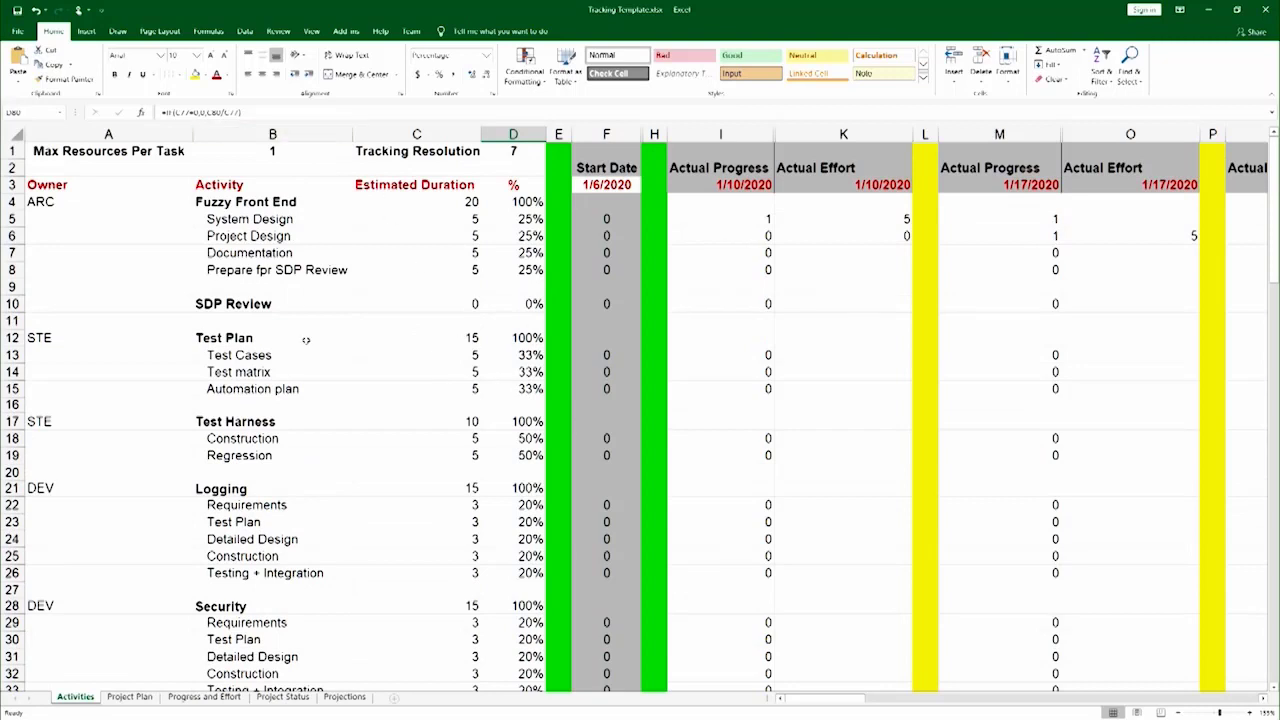
click(129, 697)
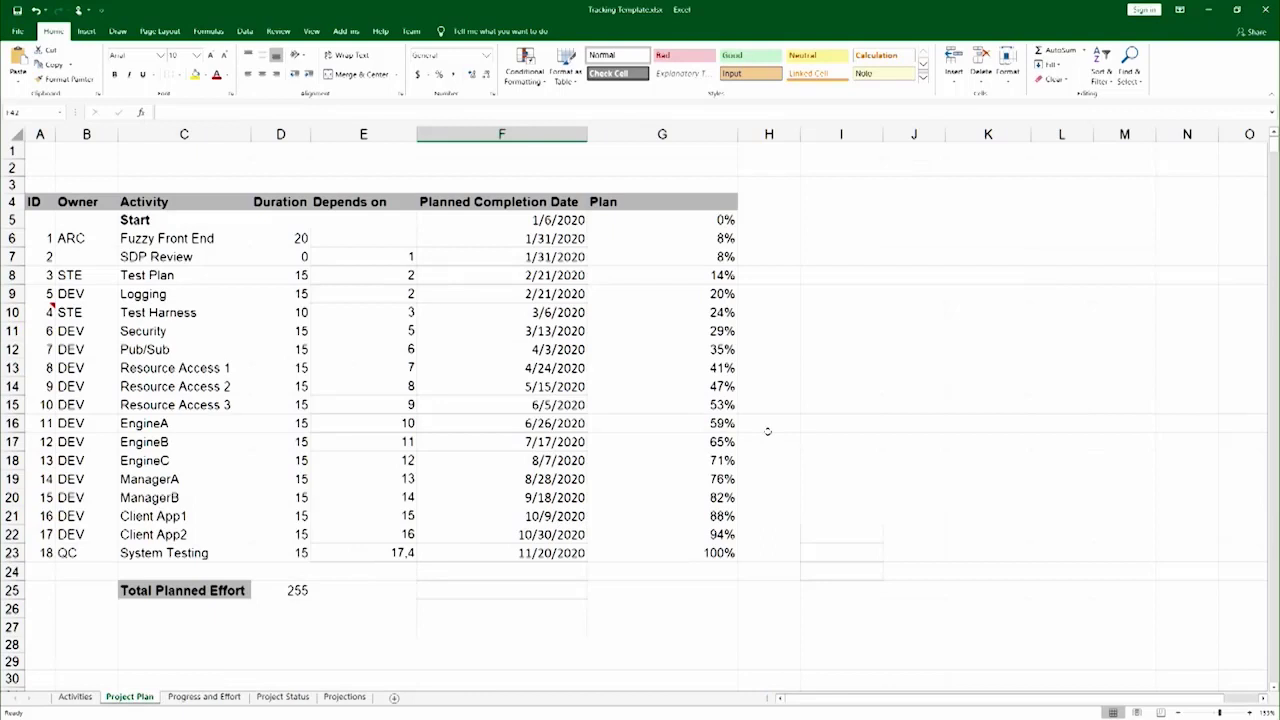
drag(553, 221, 530, 553)
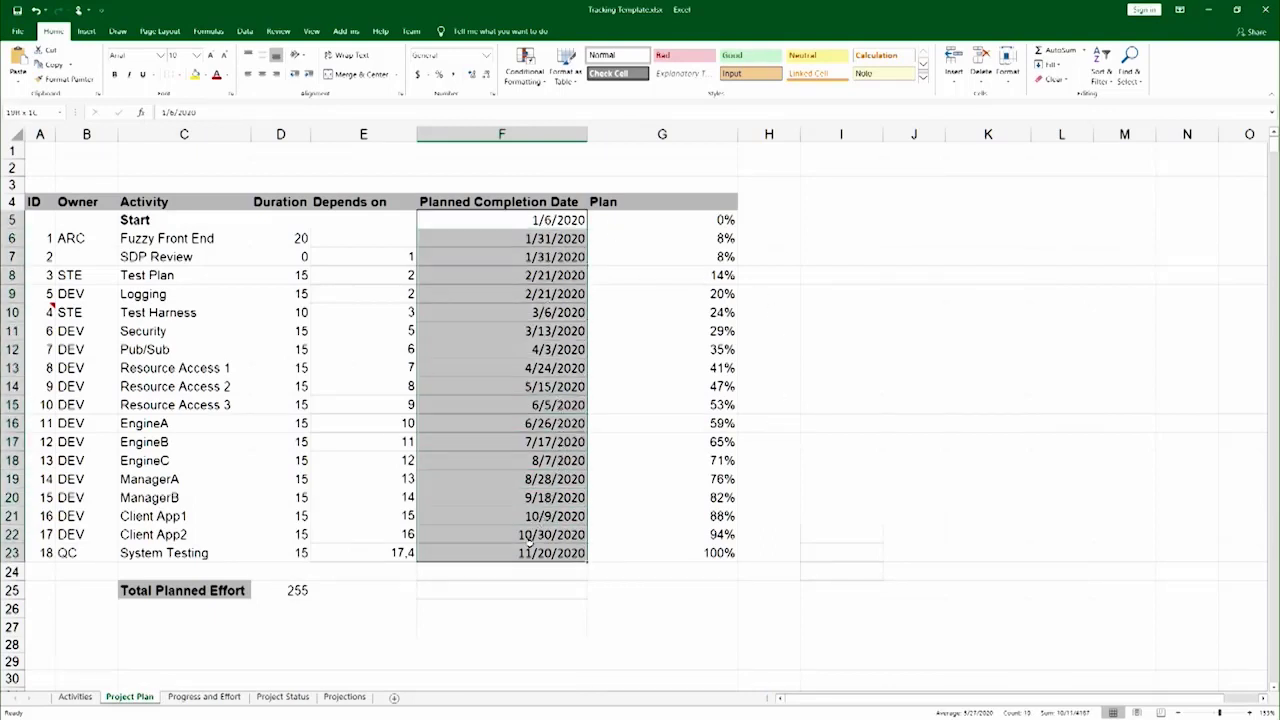
click(913, 349)
drag(560, 222, 668, 548)
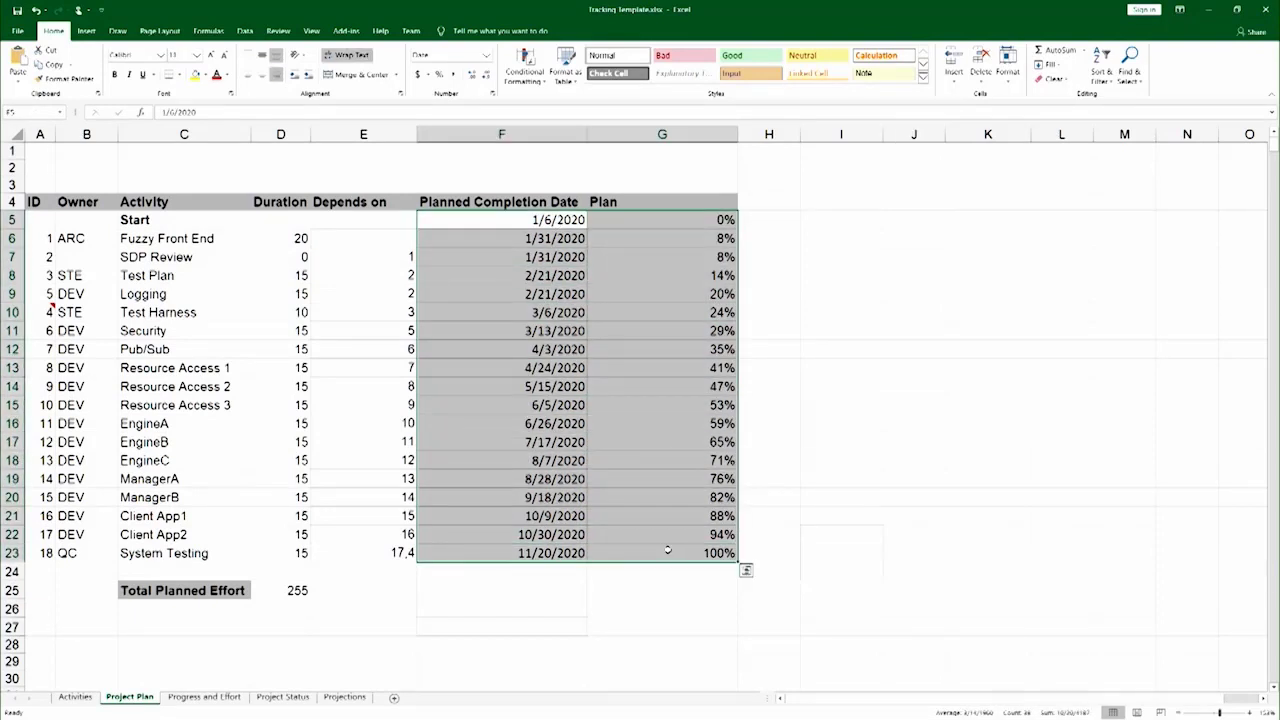
click(886, 467)
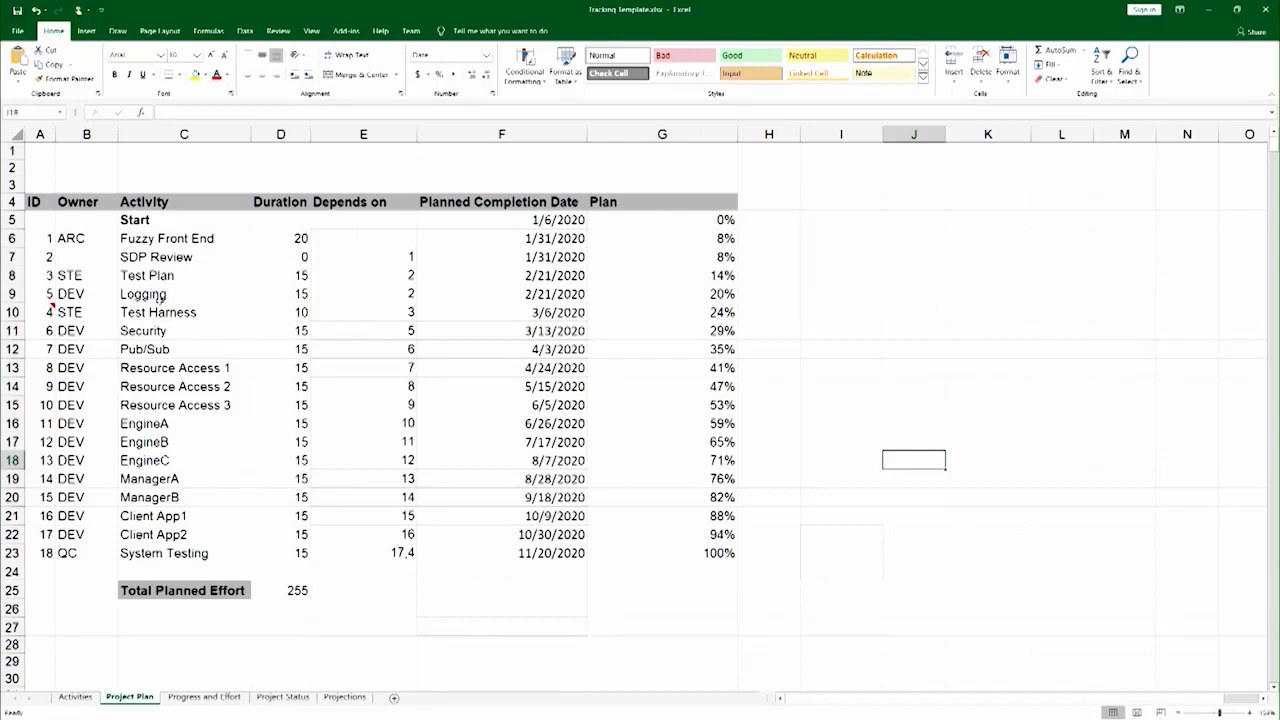
click(160, 298)
click(163, 387)
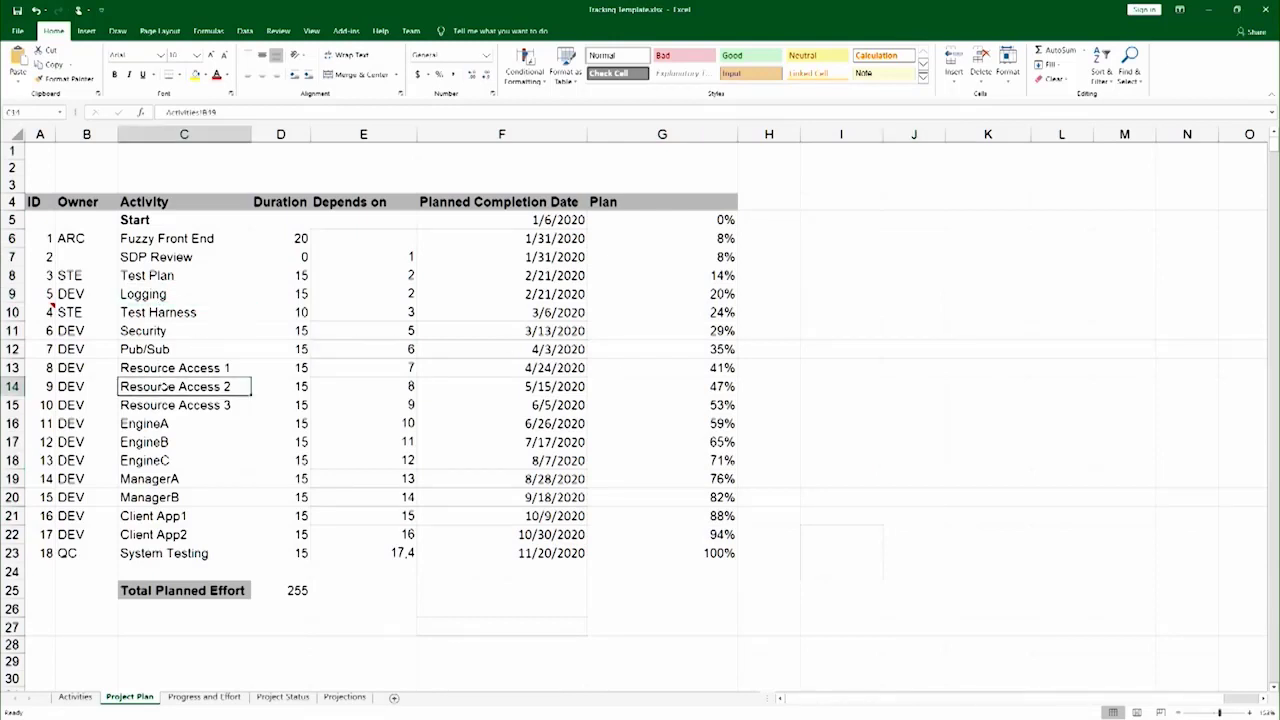
click(155, 440)
click(75, 697)
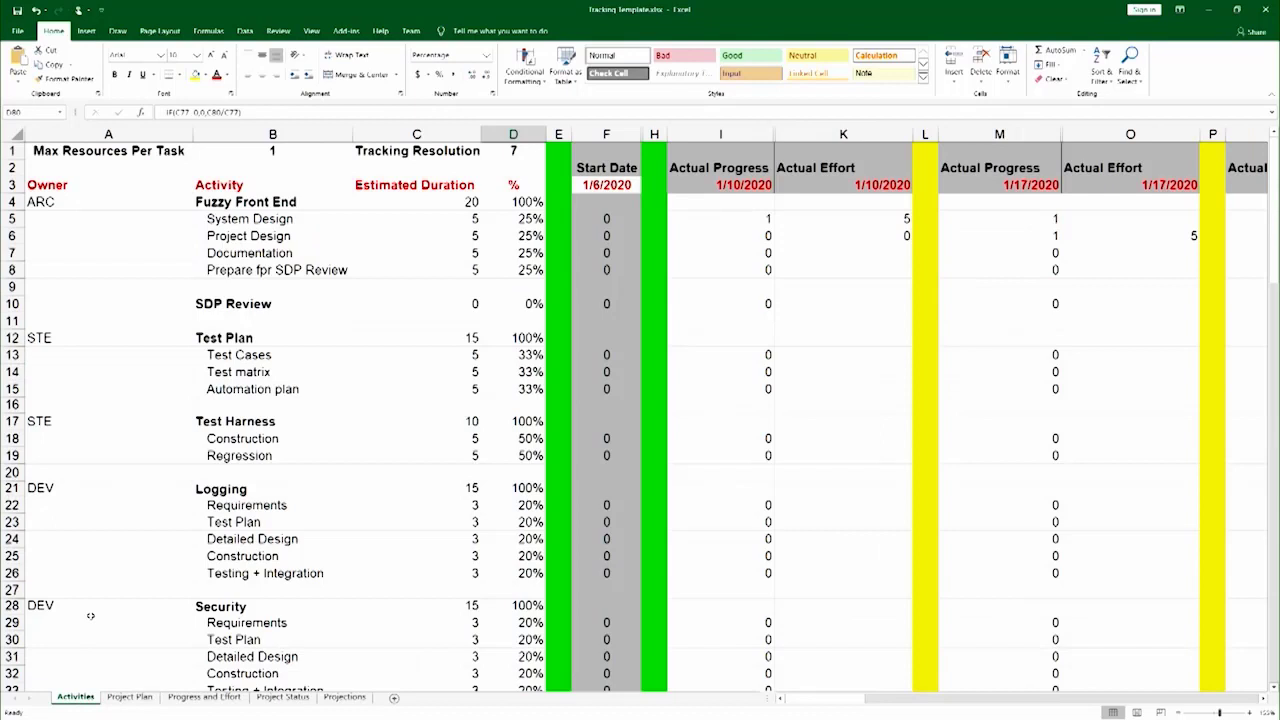
drag(250, 202, 358, 618)
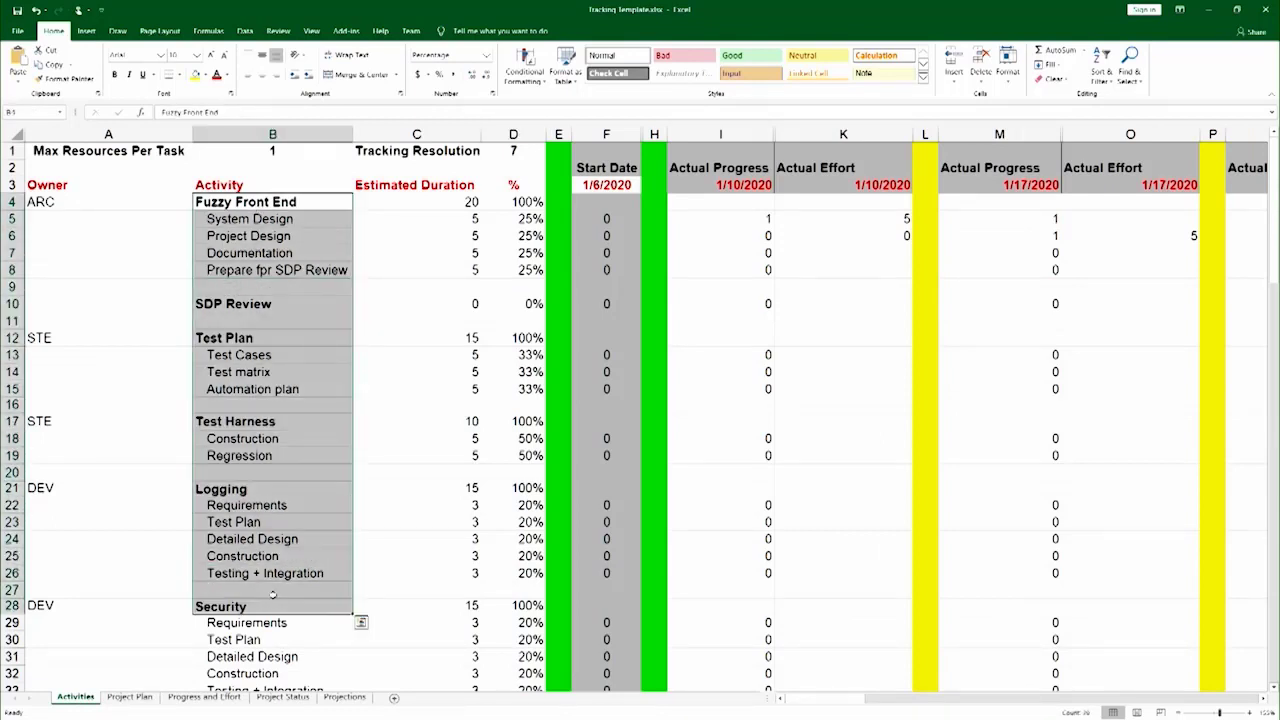
click(332, 392)
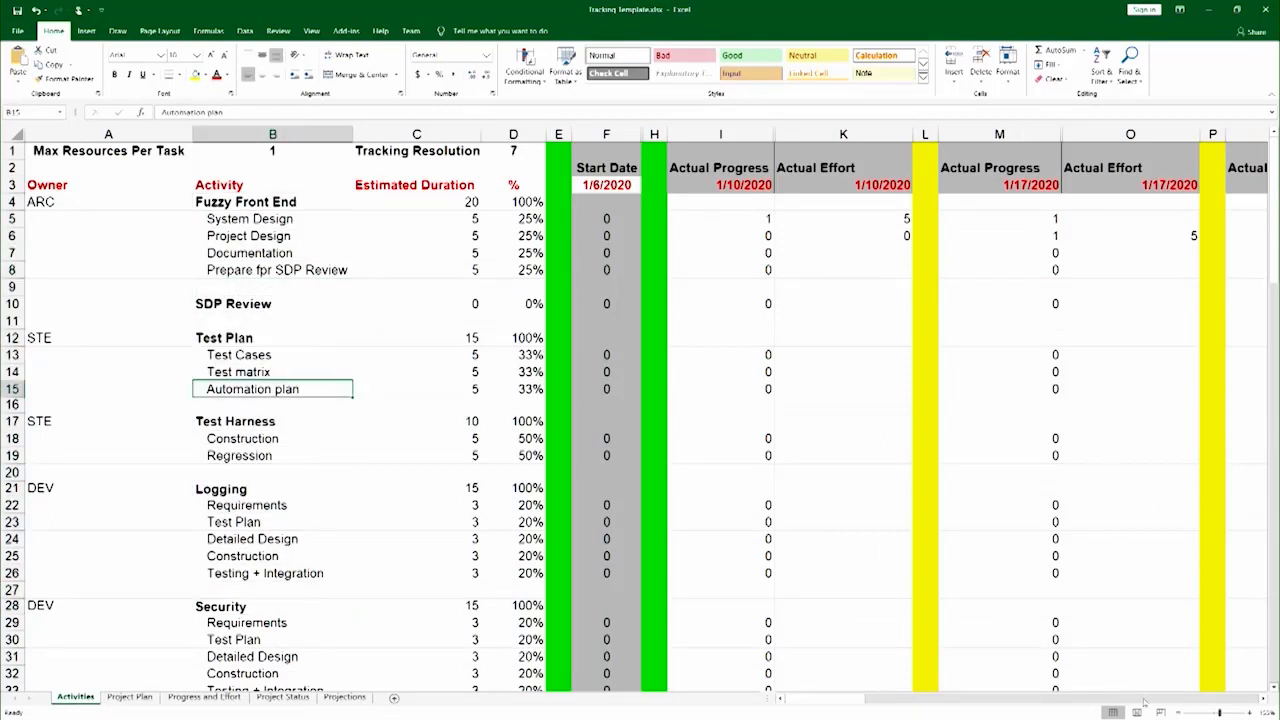
scroll(1263, 703, right, 5)
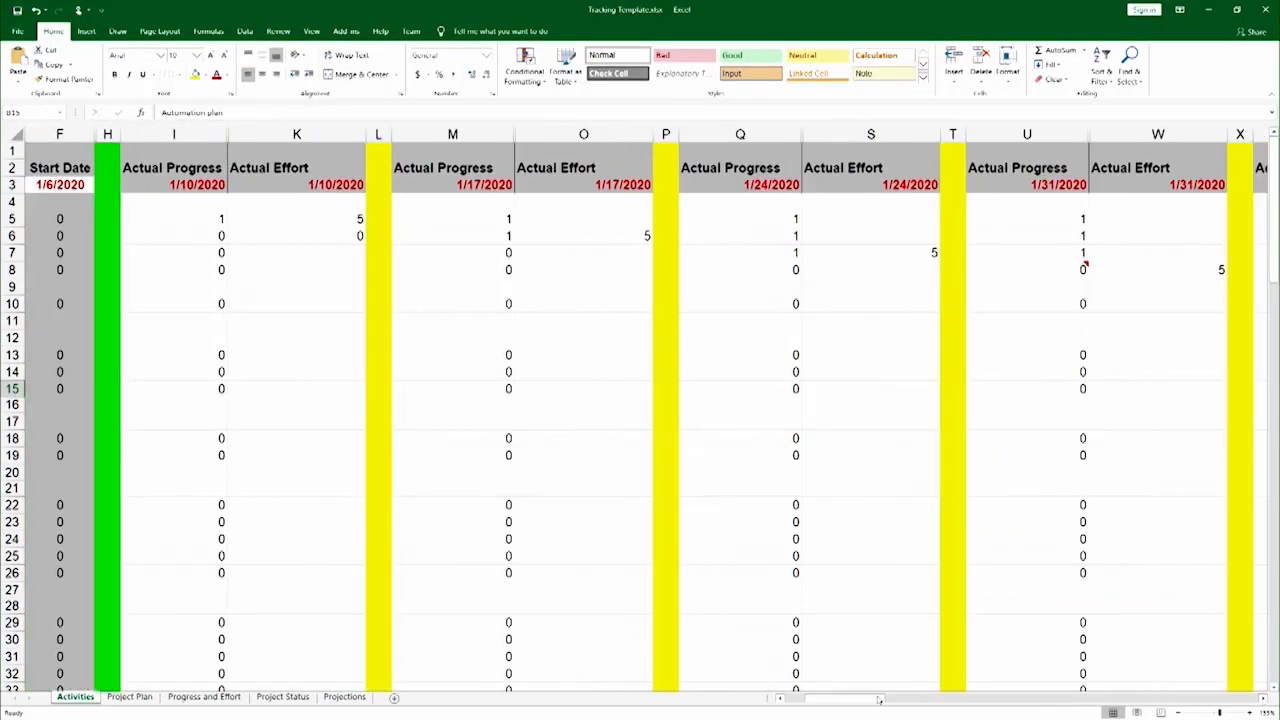
drag(884, 698, 858, 698)
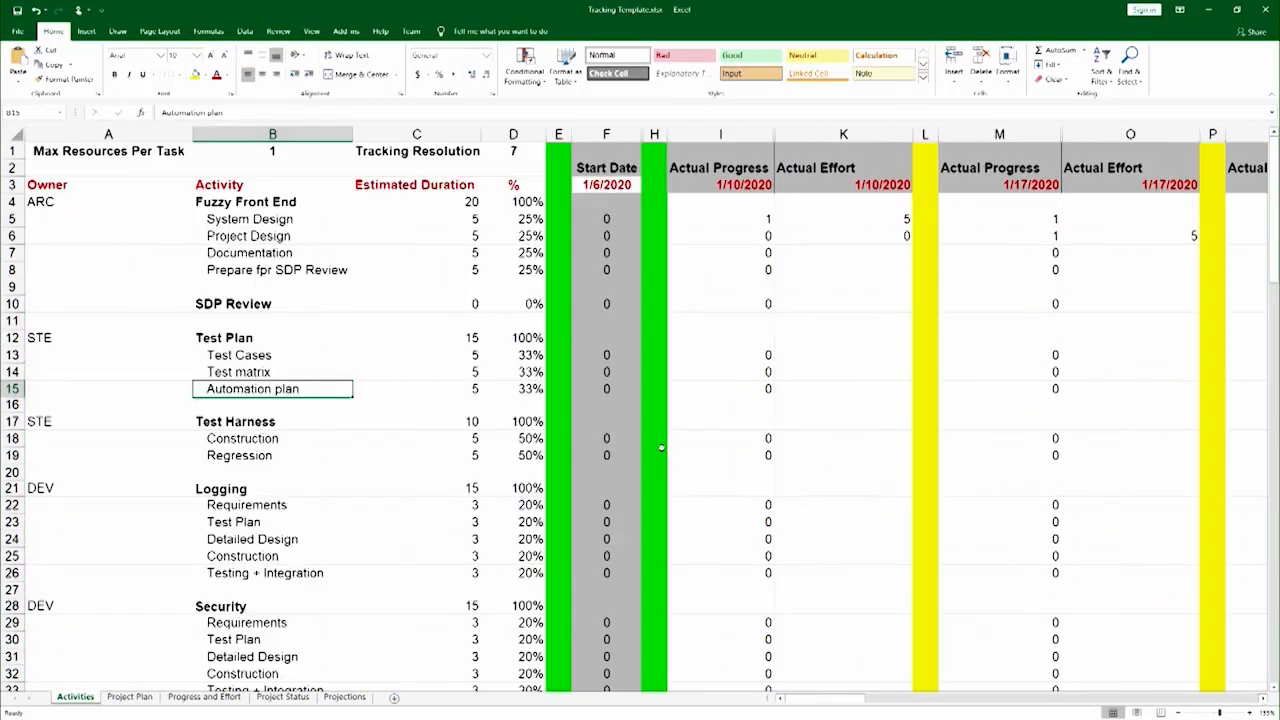
click(741, 221)
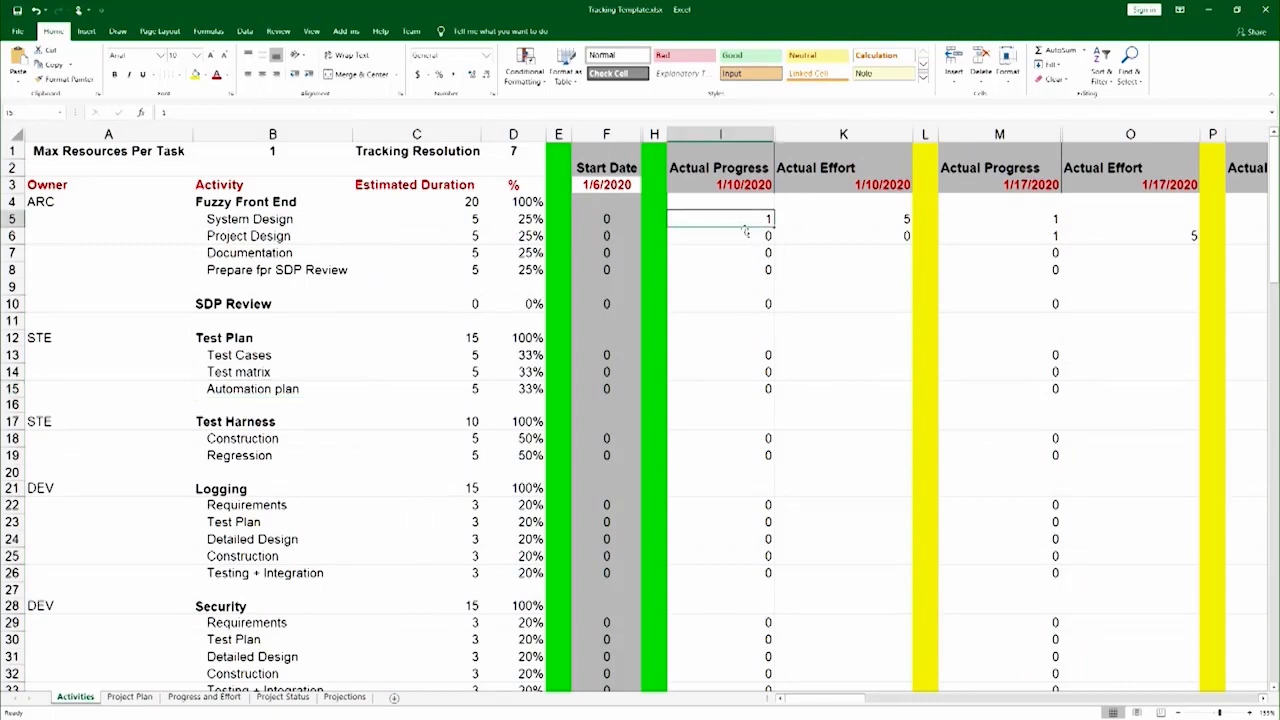
click(746, 236)
click(750, 253)
click(751, 280)
click(742, 254)
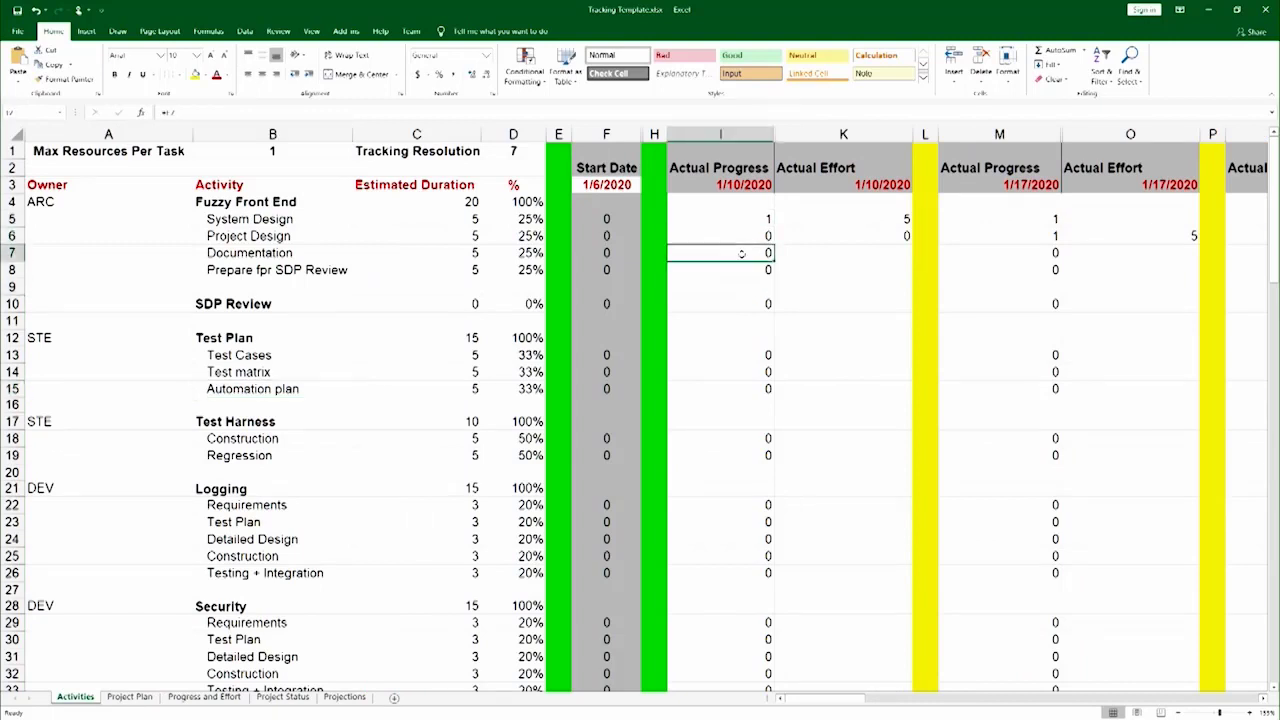
click(734, 235)
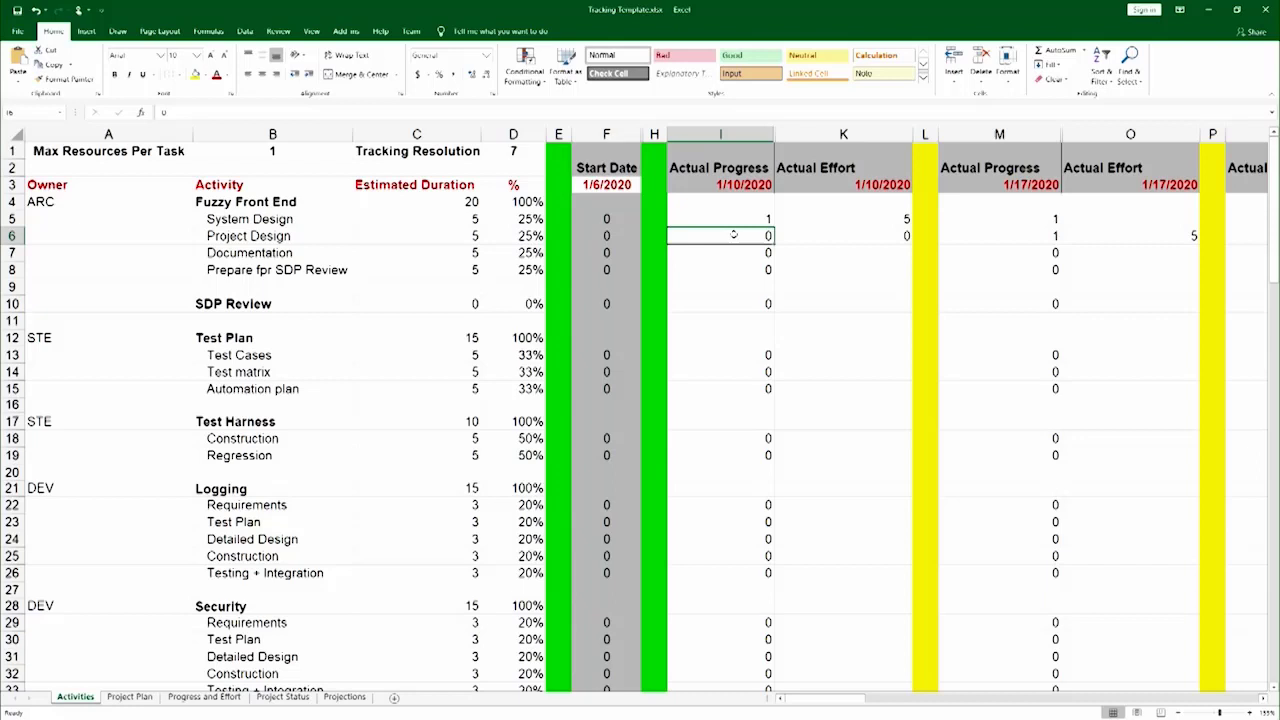
click(750, 284)
double_click(746, 238)
click(754, 250)
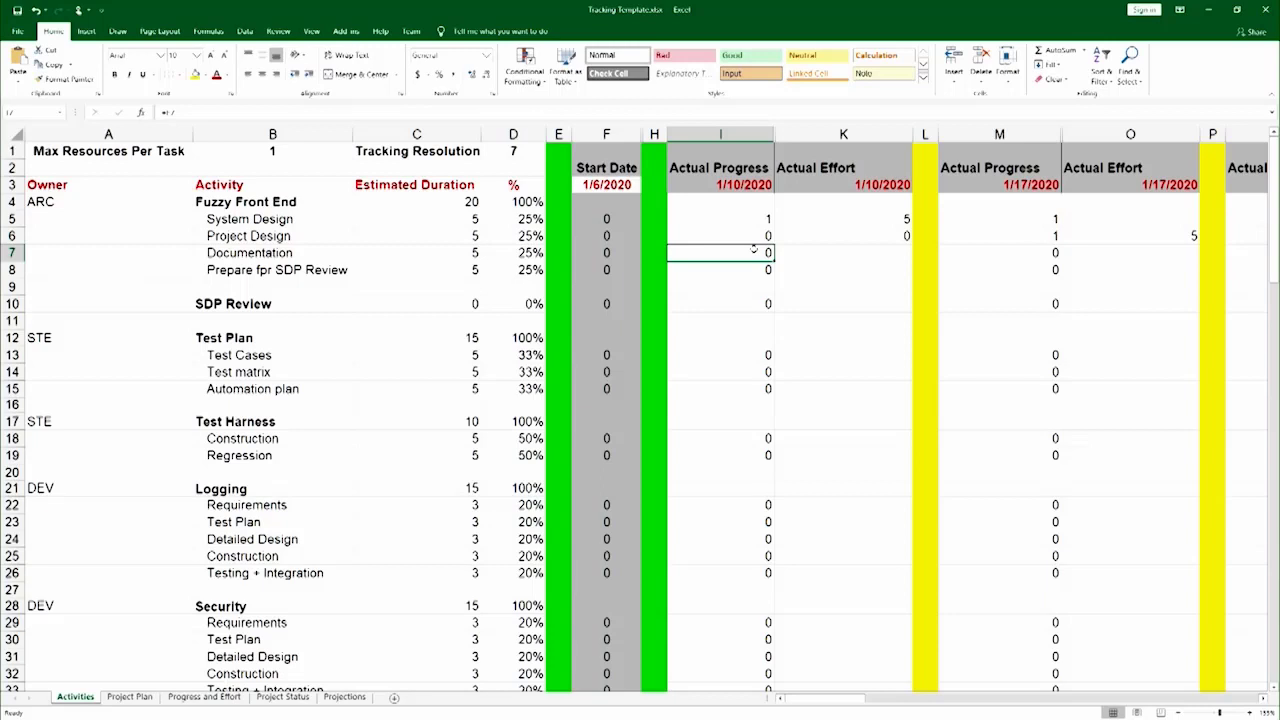
click(755, 236)
text(3)
click(752, 284)
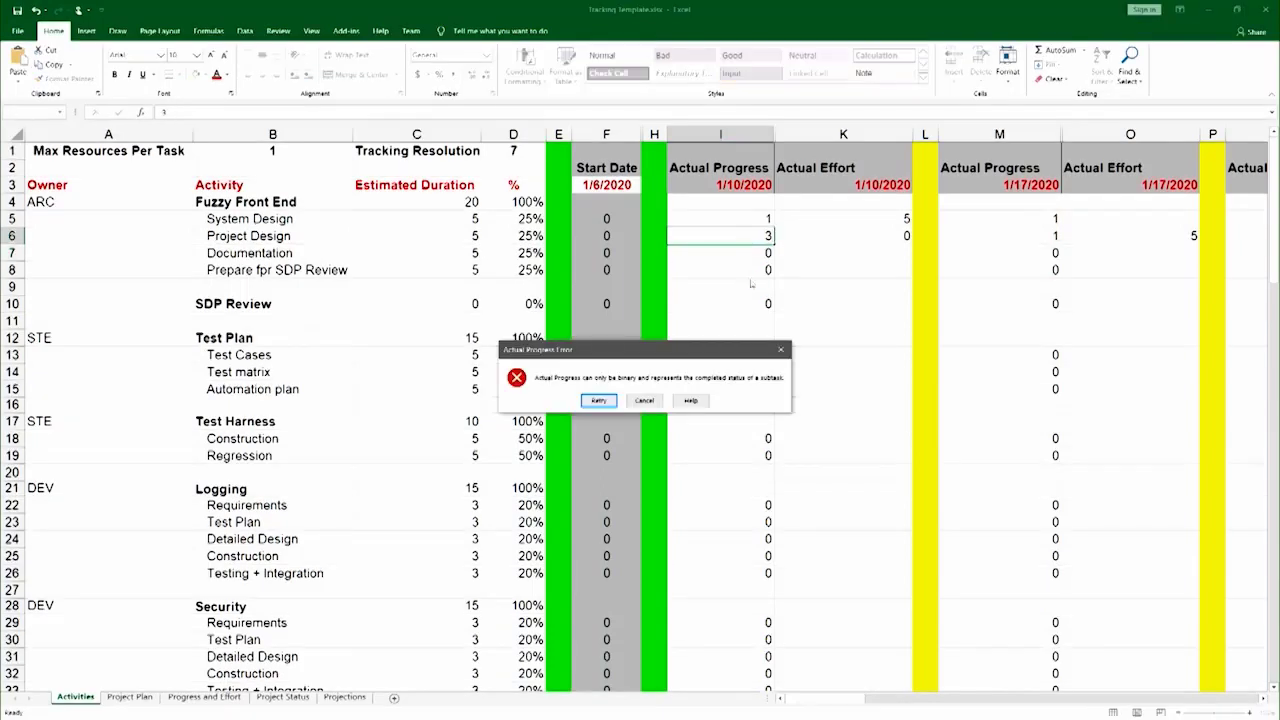
click(656, 400)
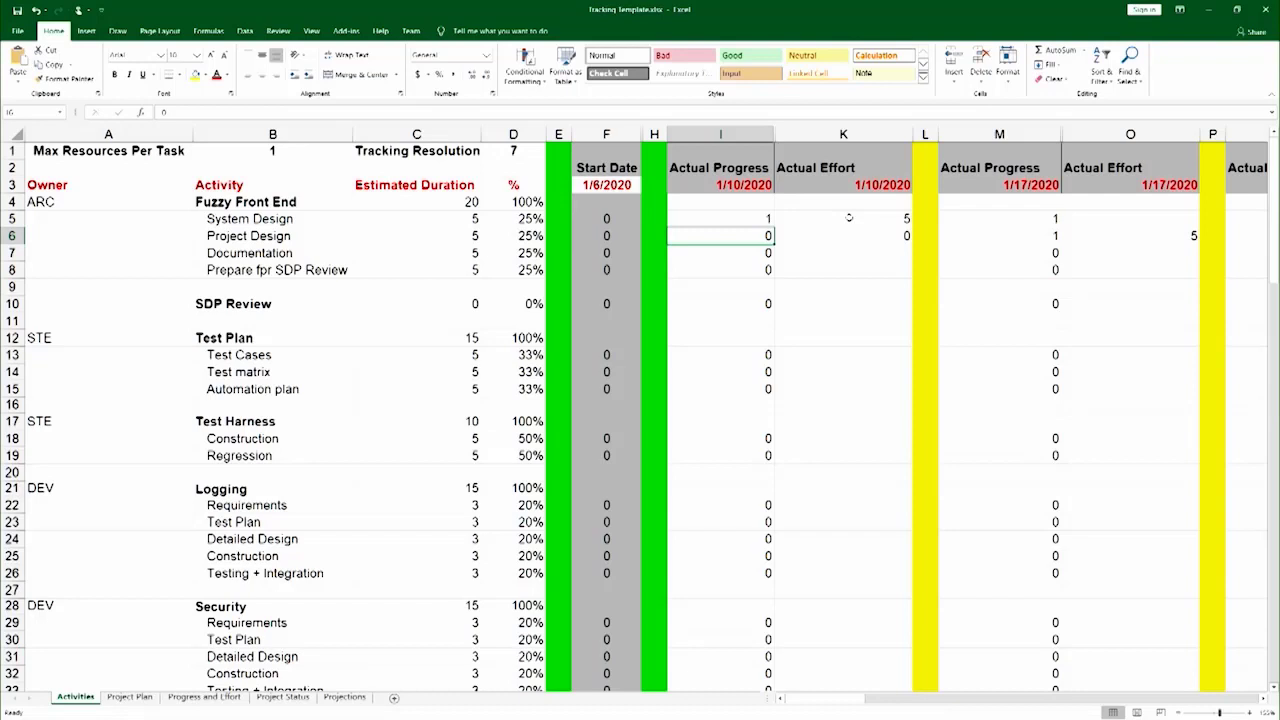
click(848, 217)
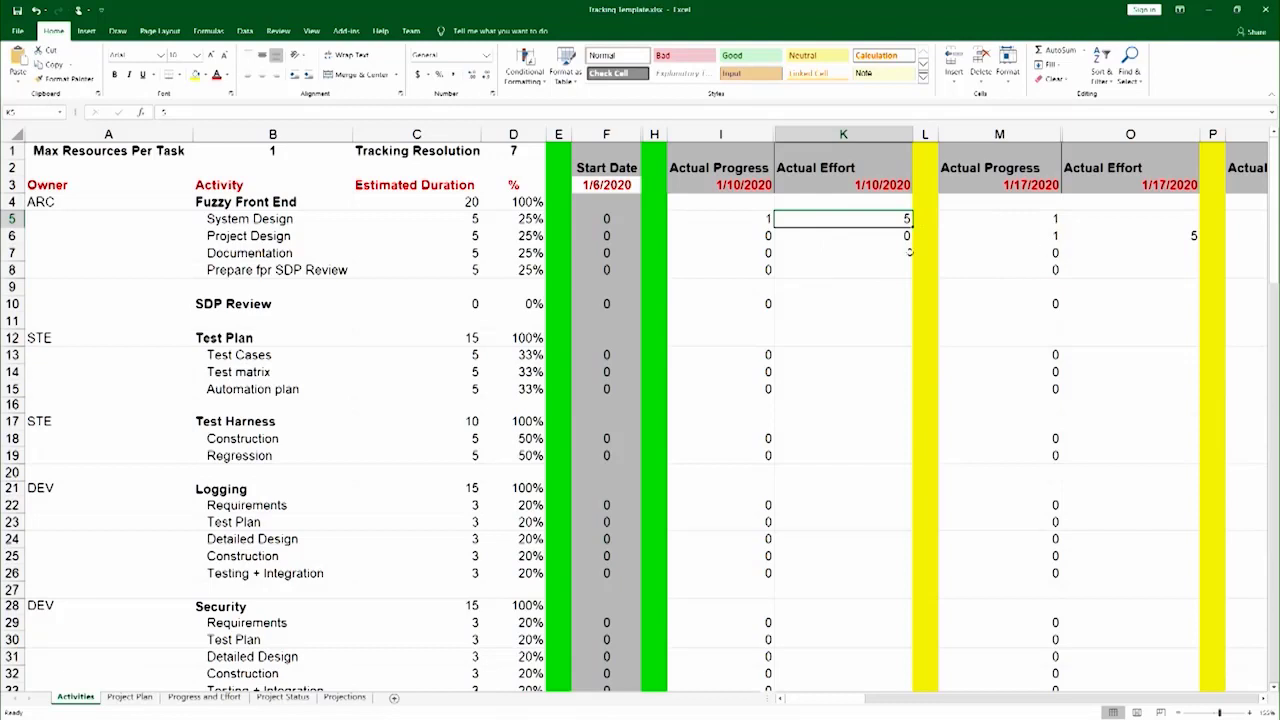
click(906, 253)
text(5)
click(874, 307)
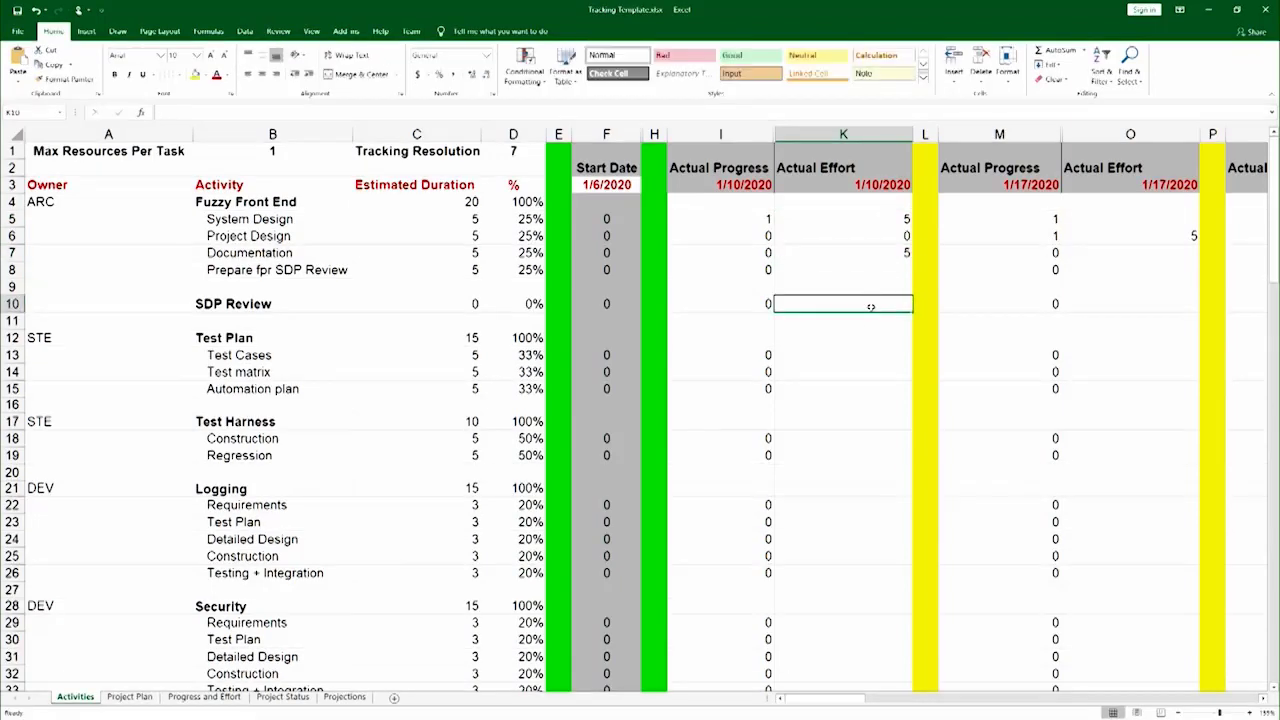
click(861, 388)
text(5)
click(863, 328)
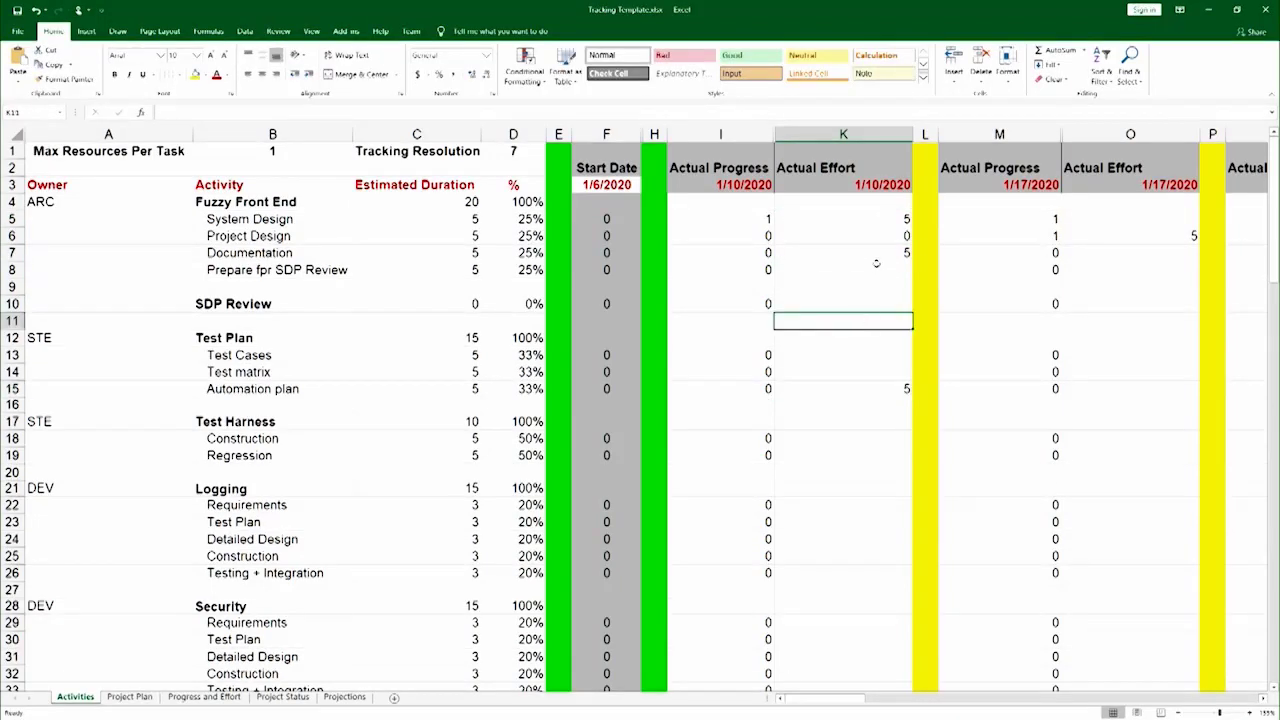
click(833, 252)
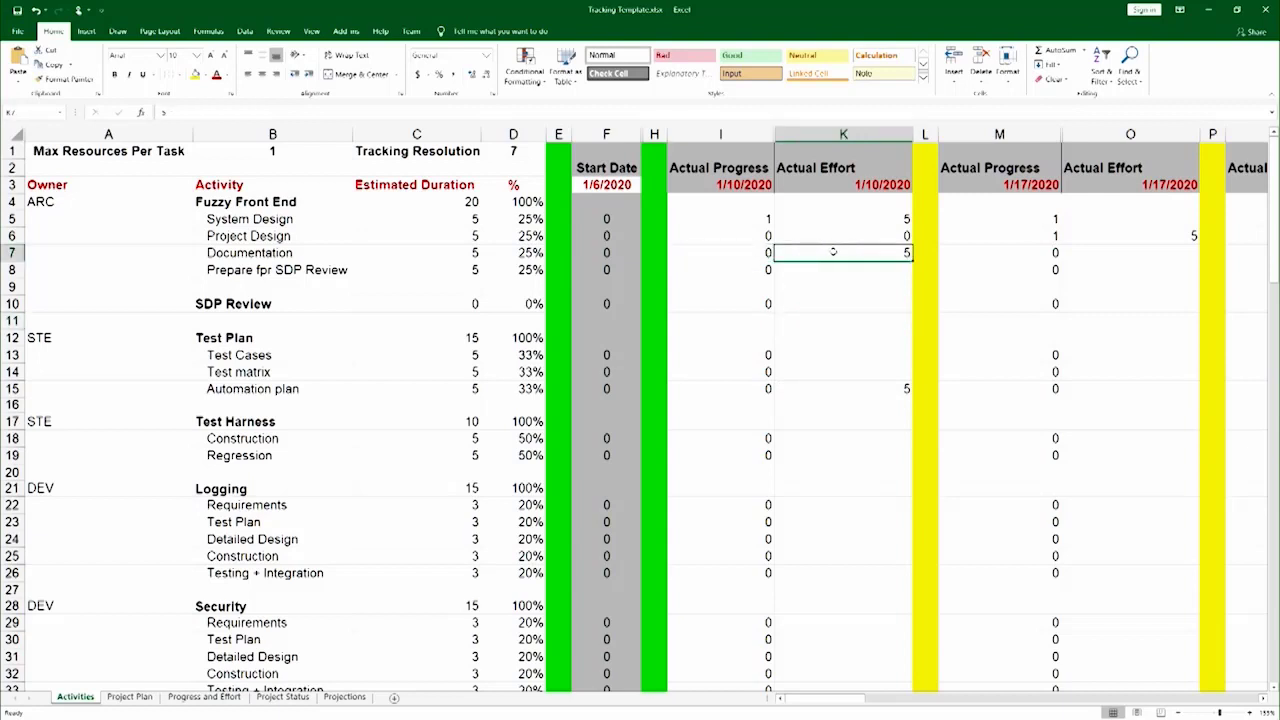
key(Delete)
click(889, 390)
key(Delete)
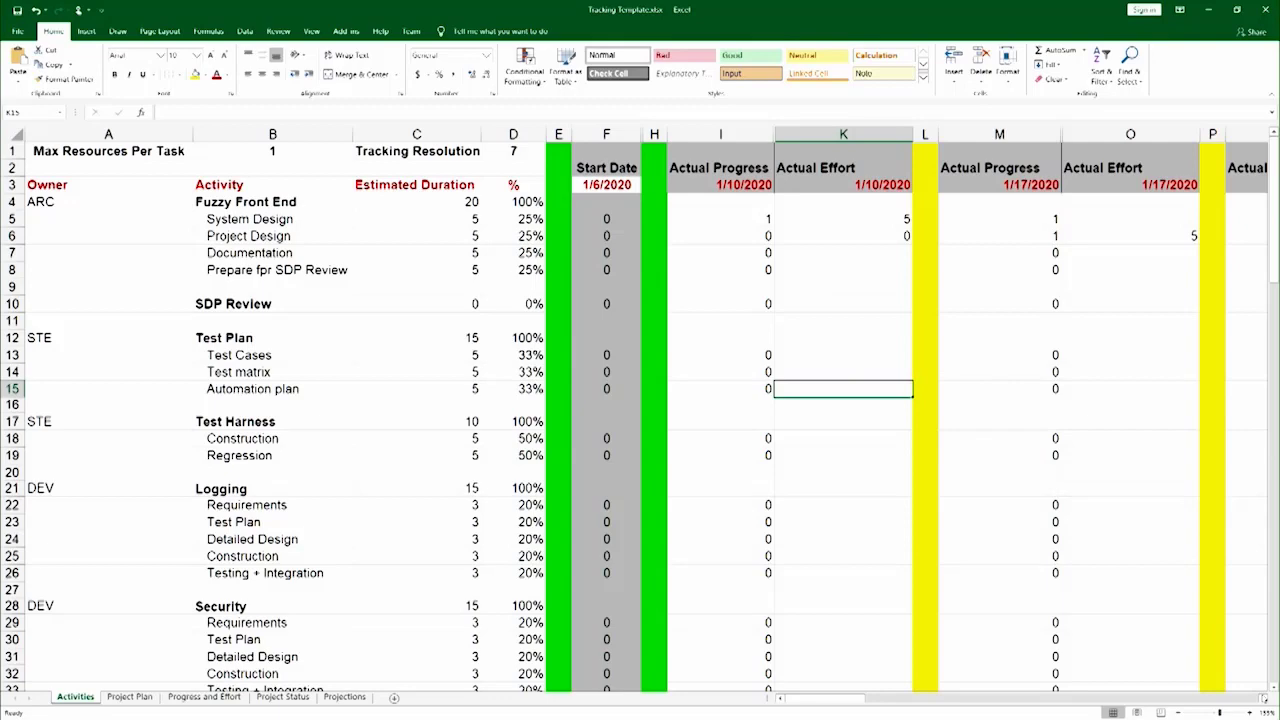
click(1264, 699)
click(1264, 699)
click(1264, 699)
click(1264, 699)
click(1264, 699)
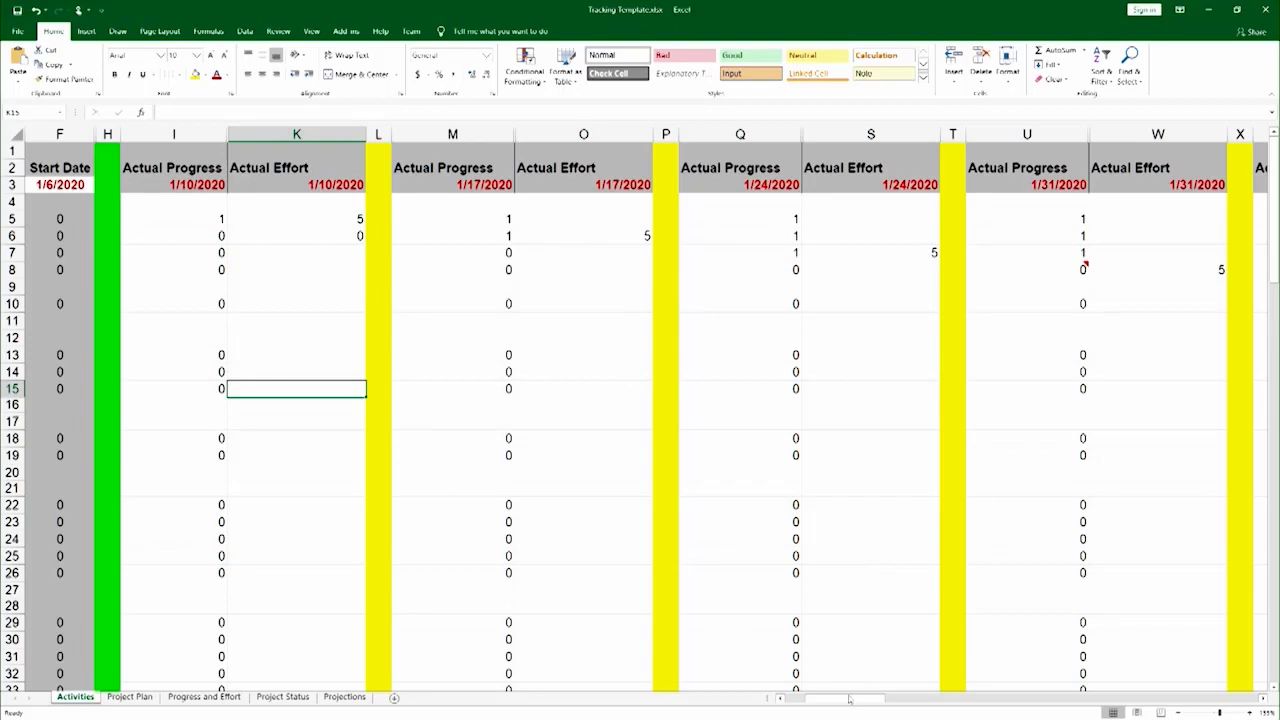
drag(851, 699, 798, 694)
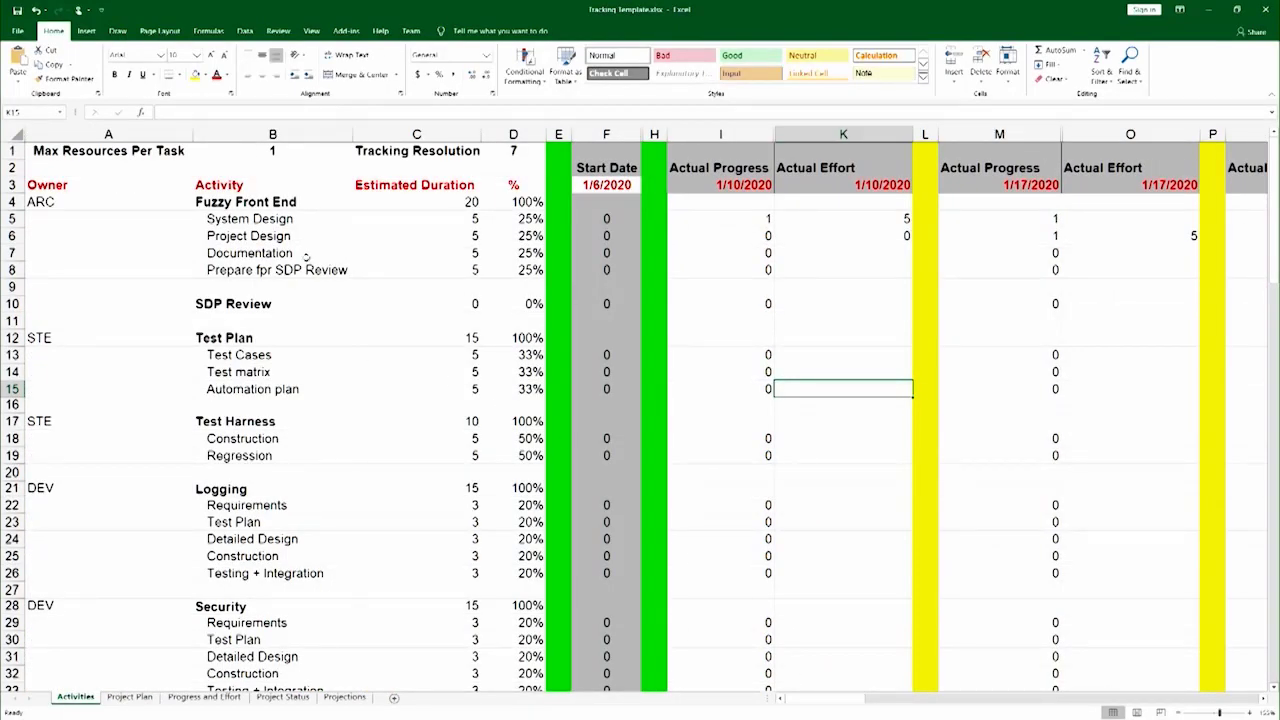
click(254, 159)
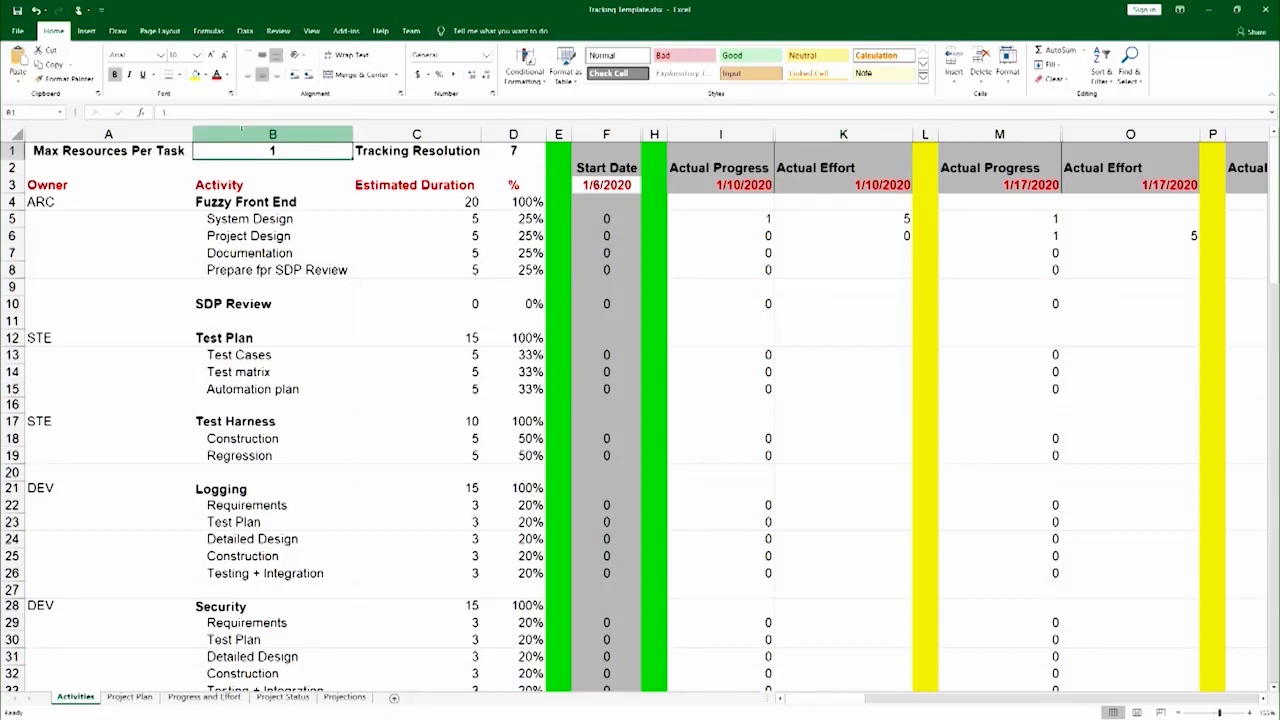
click(495, 158)
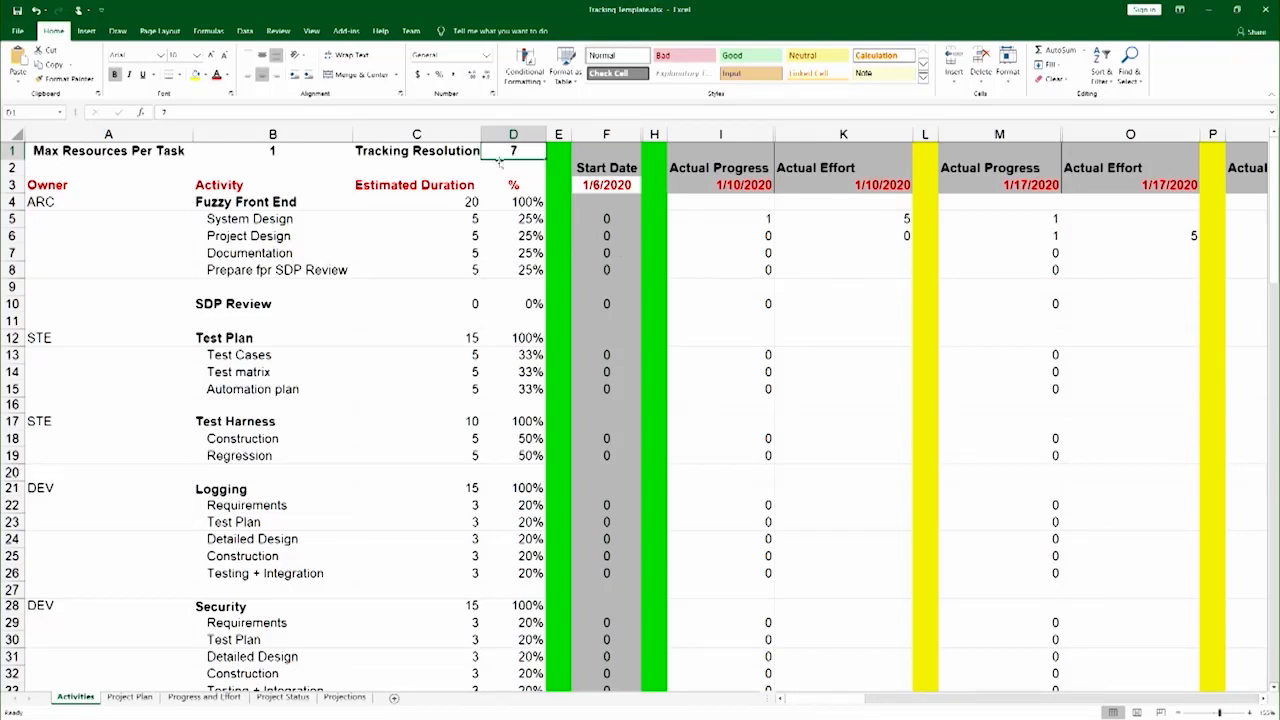
click(877, 187)
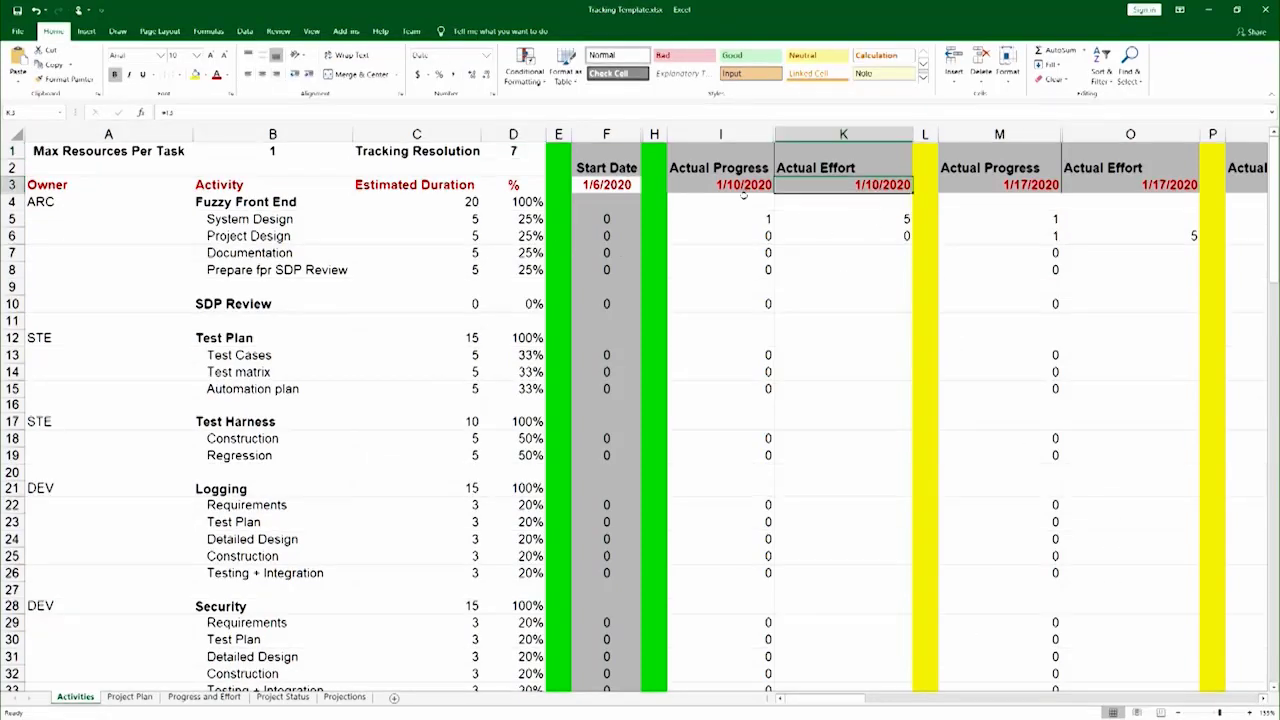
click(996, 188)
click(1143, 189)
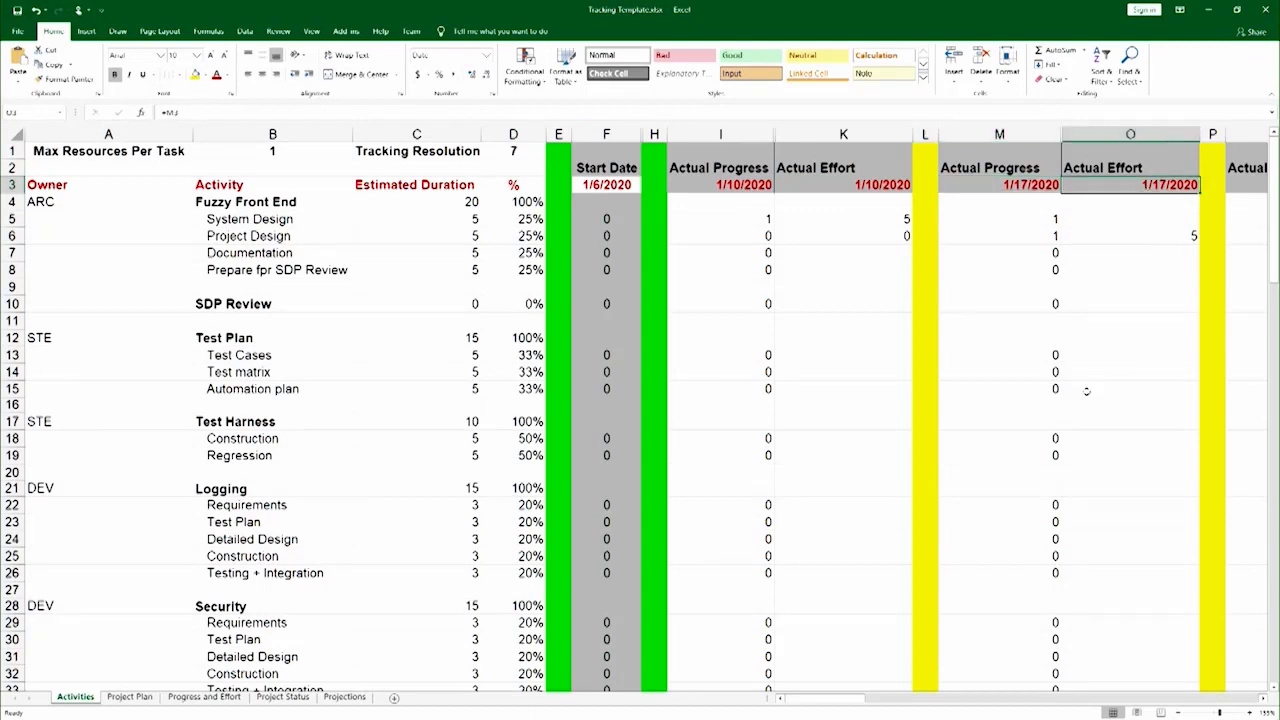
click(782, 402)
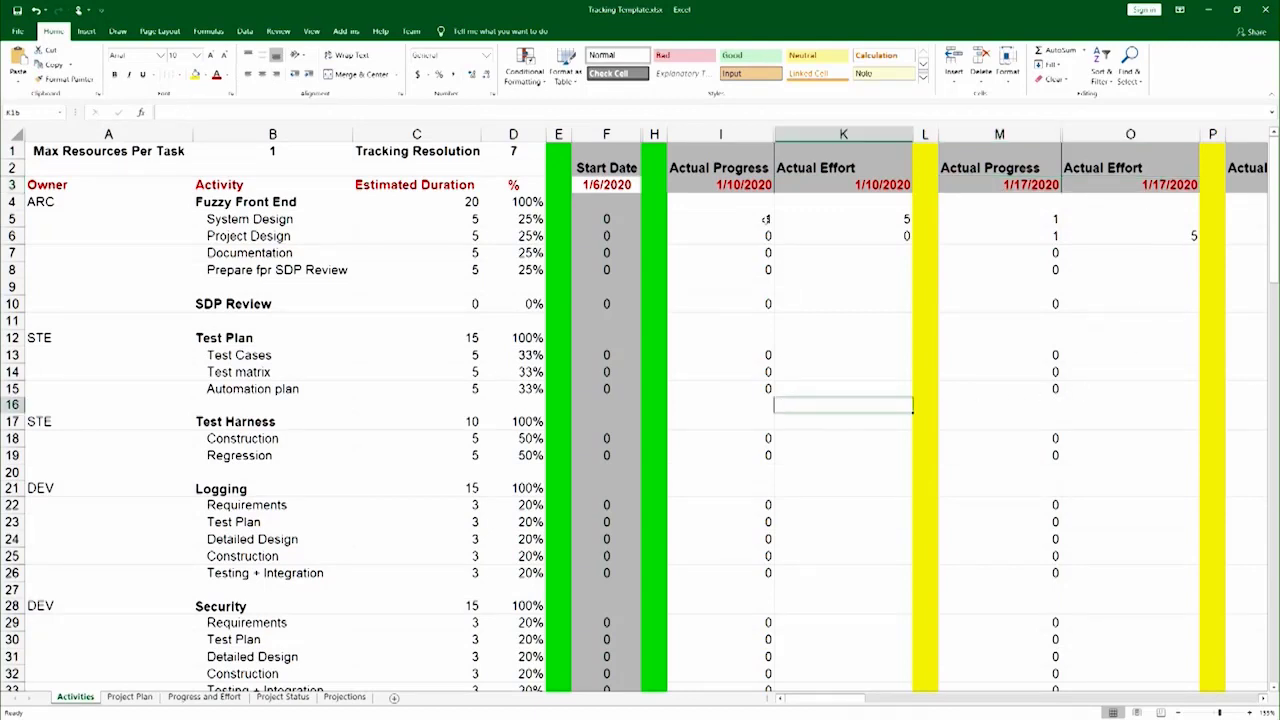
click(765, 221)
click(748, 255)
click(745, 344)
click(750, 395)
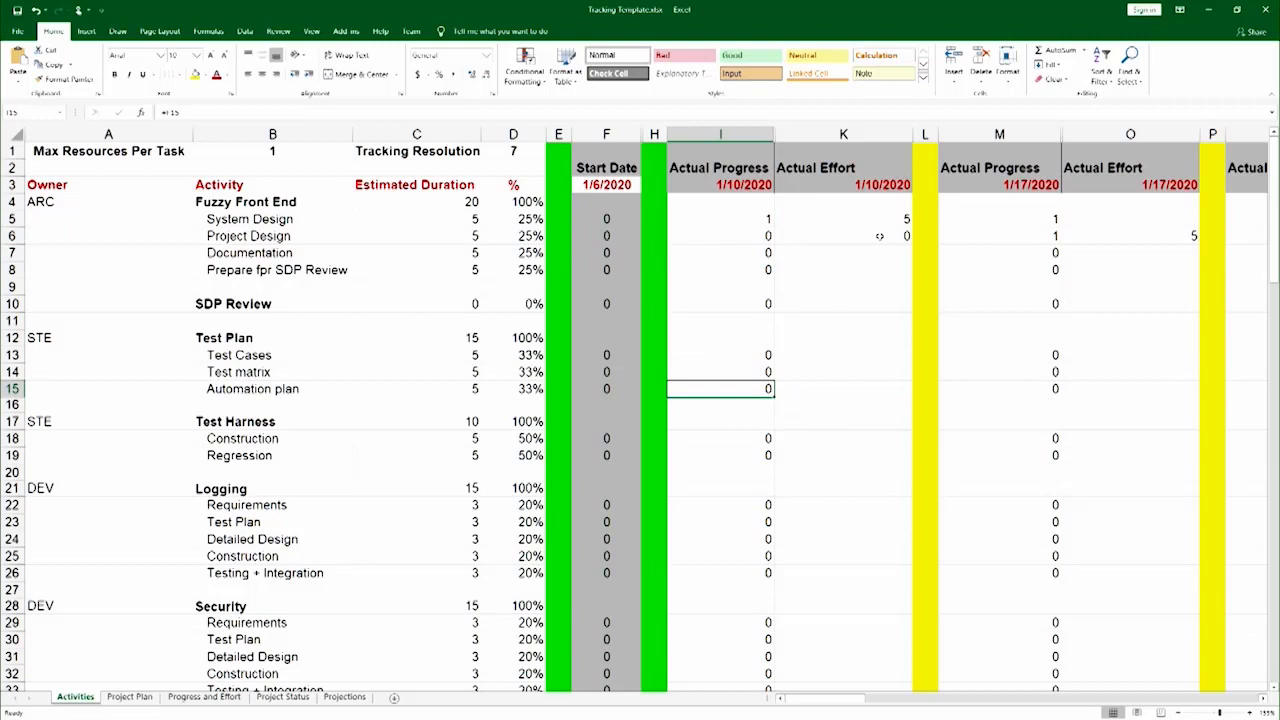
click(878, 236)
click(864, 216)
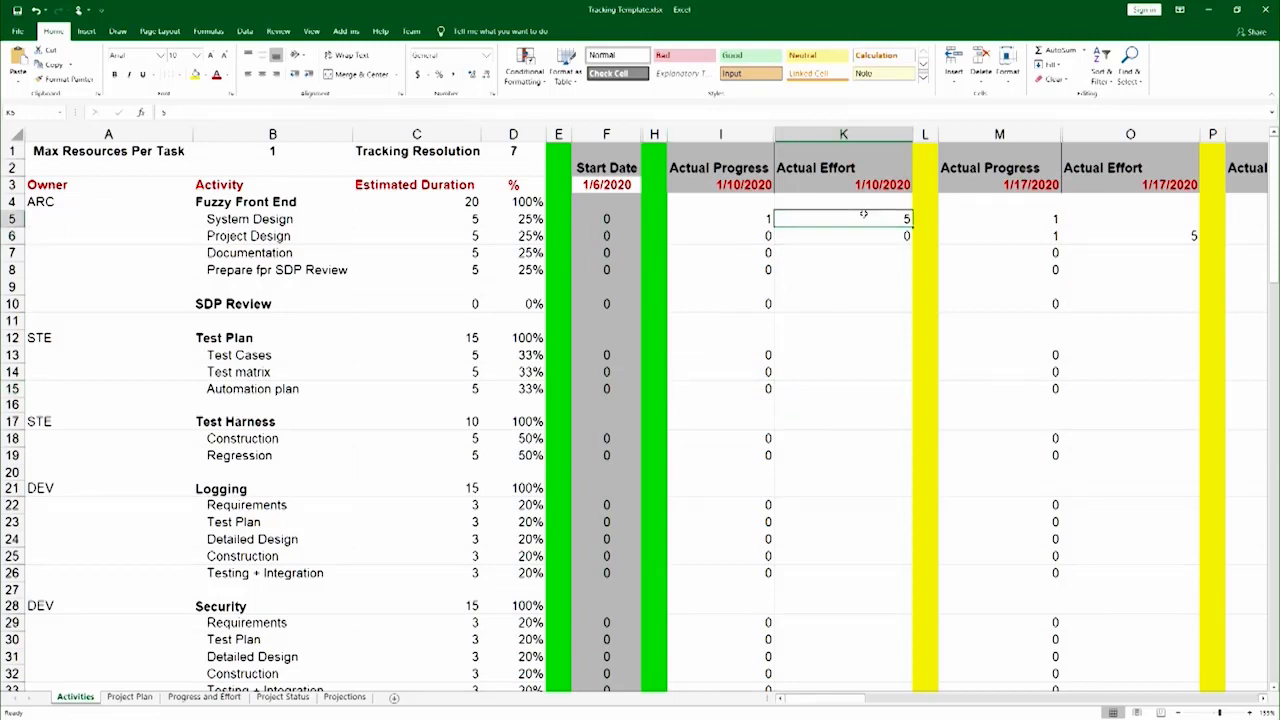
On the Progress and Effort sheet, select cumulative Progress B3:B11 and Effort C3:C11.
click(204, 697)
click(292, 455)
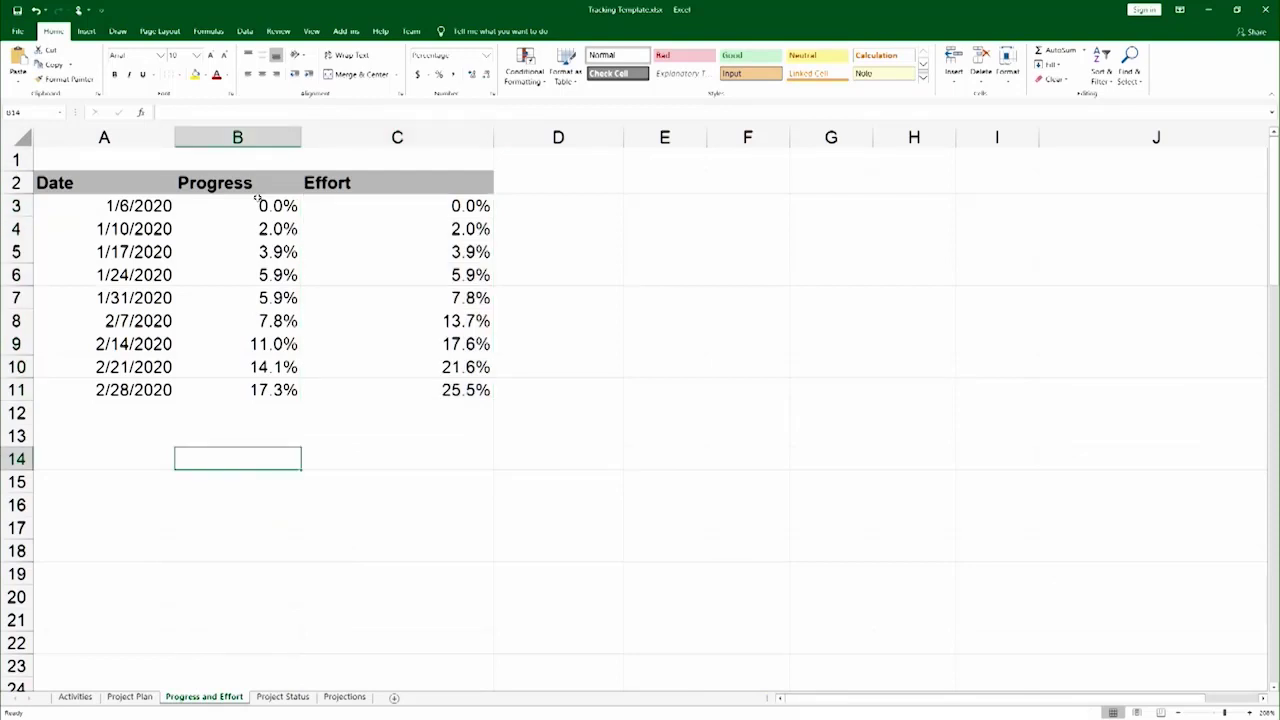
drag(240, 203, 201, 384)
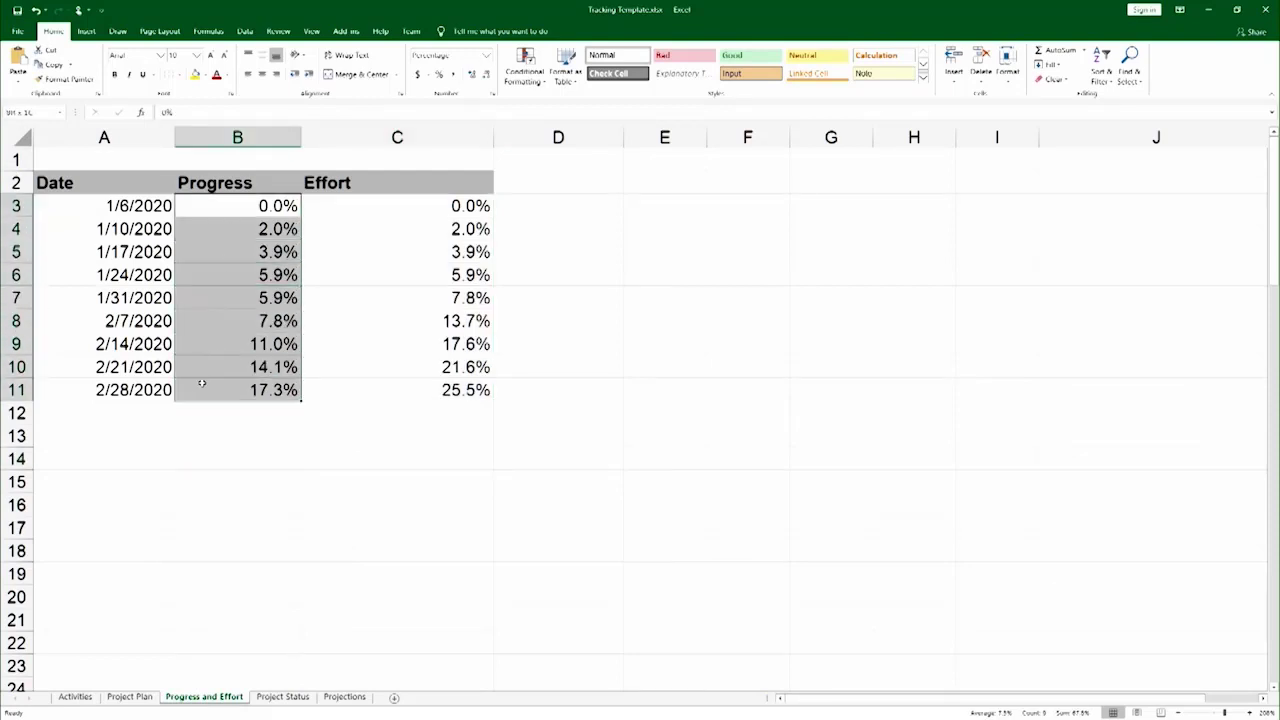
click(409, 207)
drag(408, 228, 383, 394)
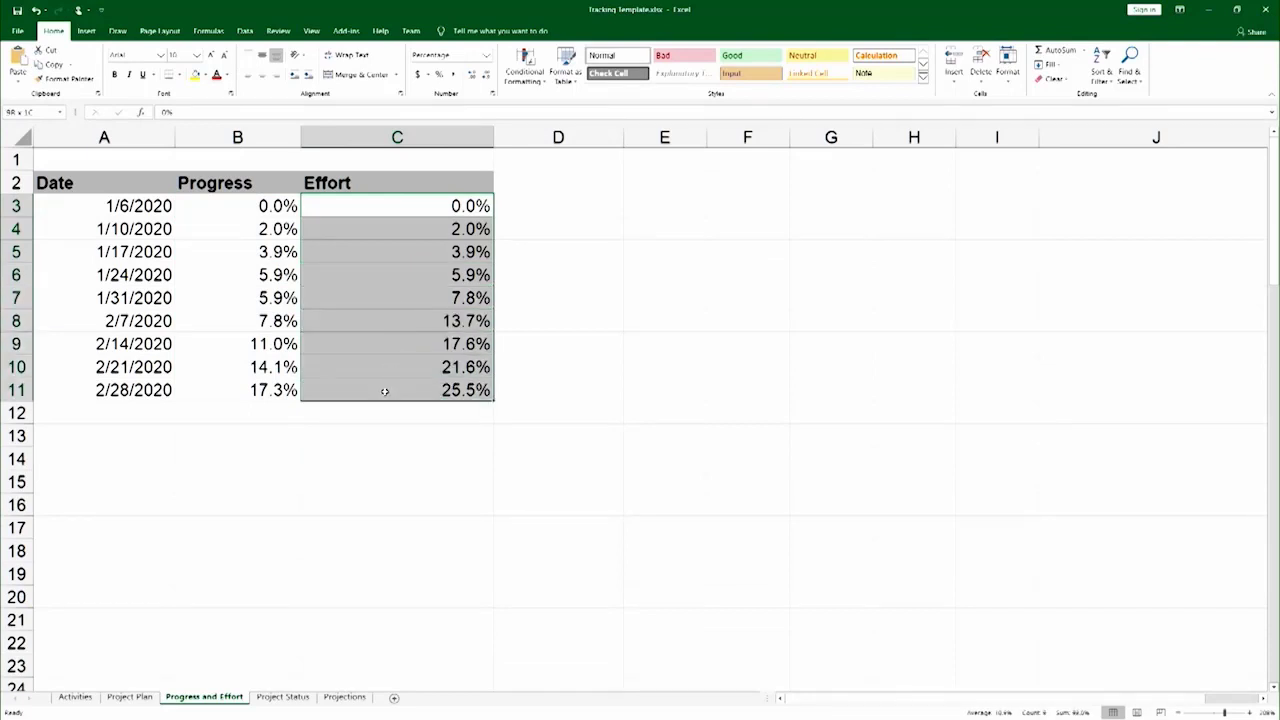
click(373, 457)
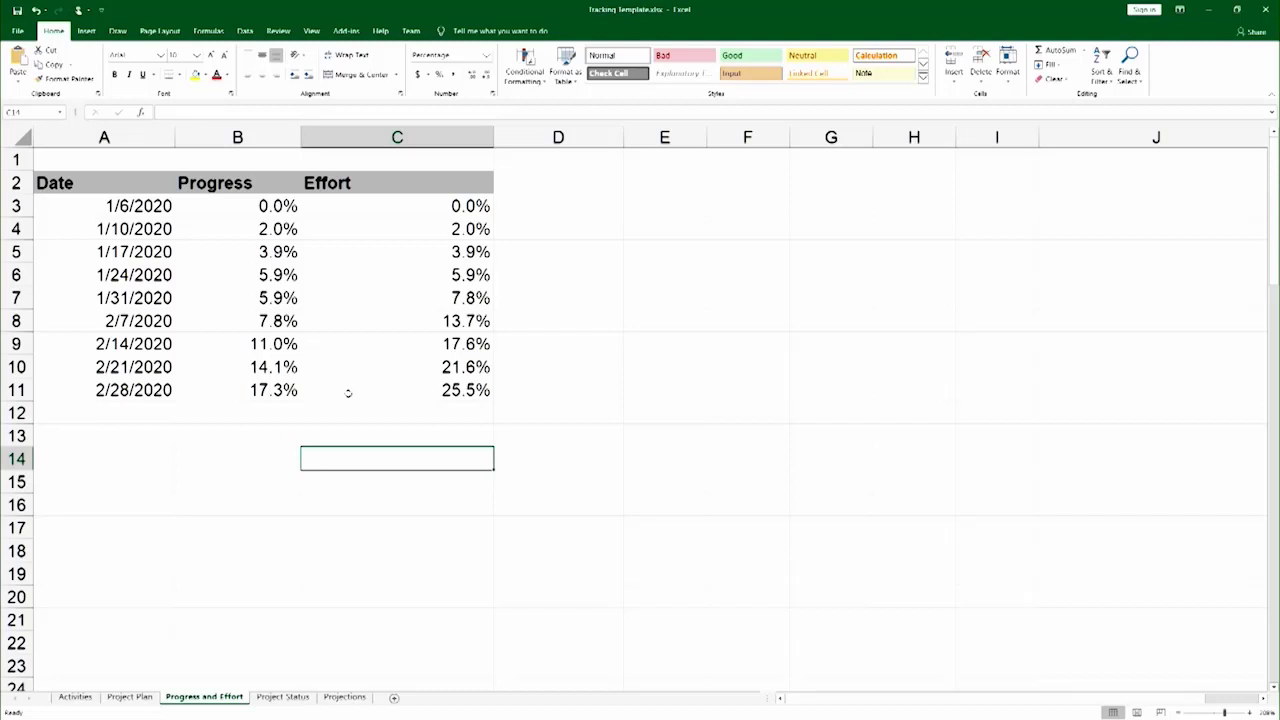
Check the Effort formulas in C6 and C9, then bring up the Project Status chart.
click(375, 265)
click(373, 345)
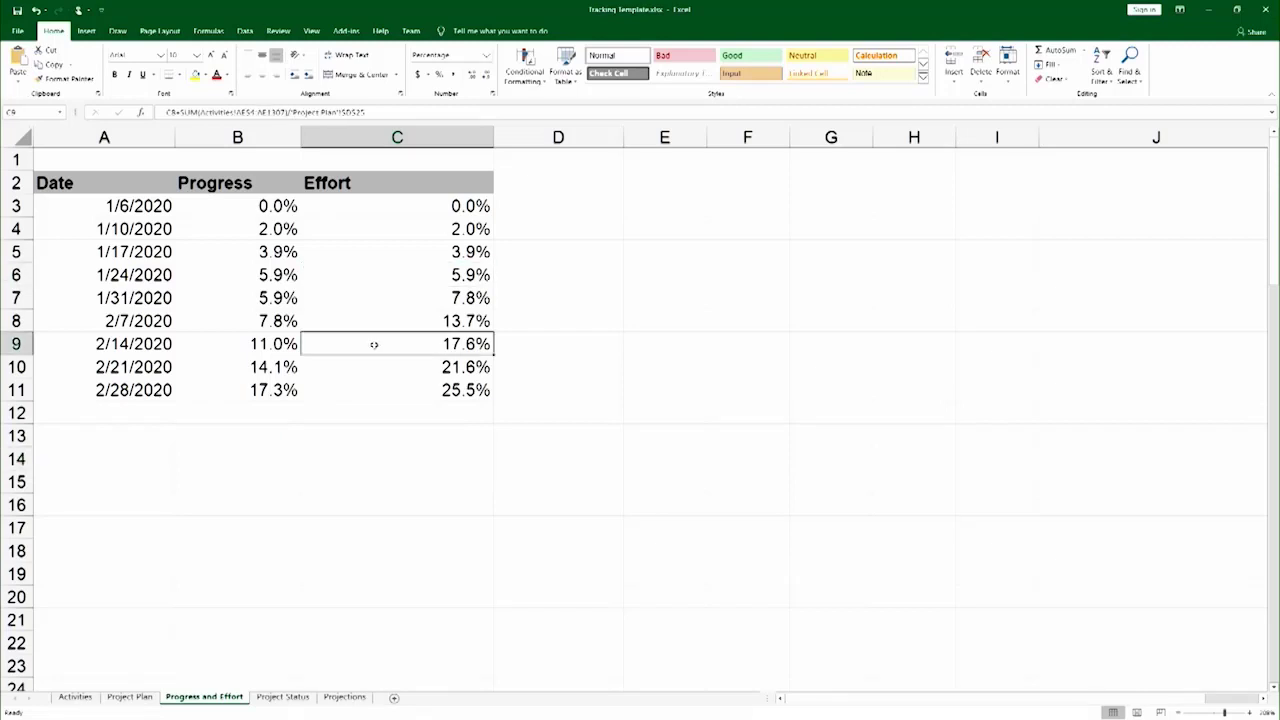
click(278, 696)
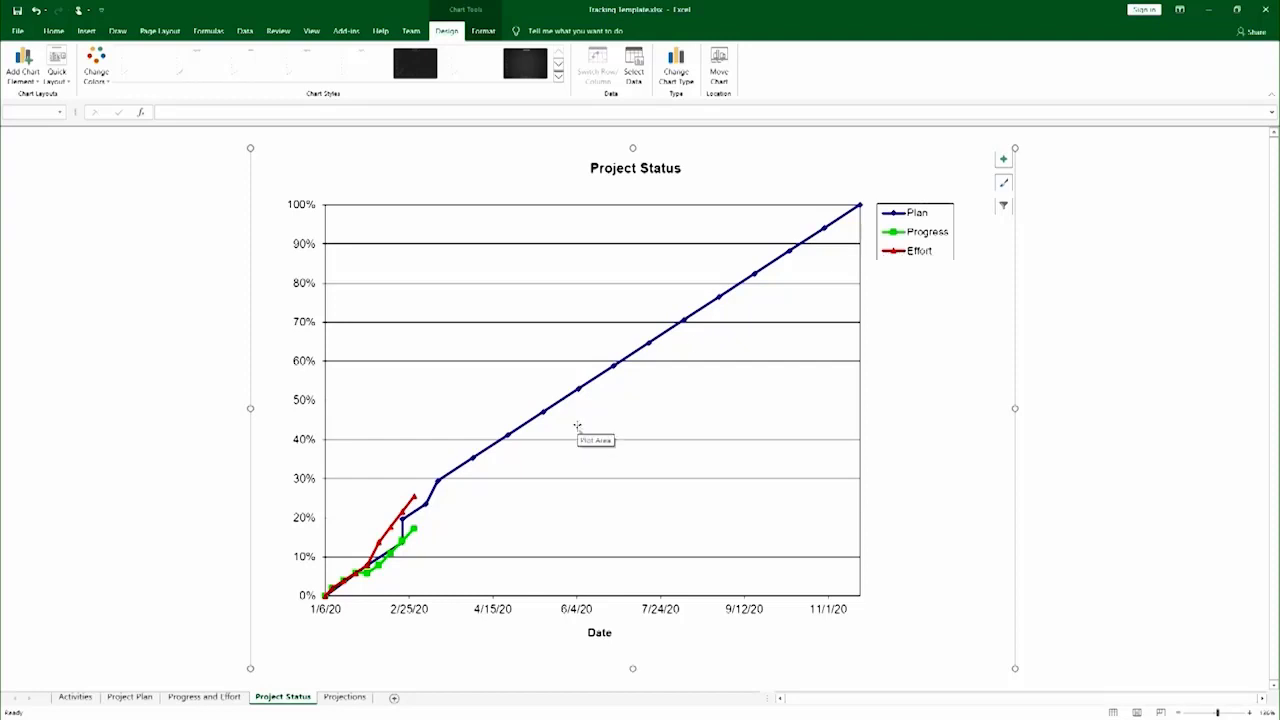
Show the Projections chart, where effort projects past 150% and progress nears 100%.
click(345, 697)
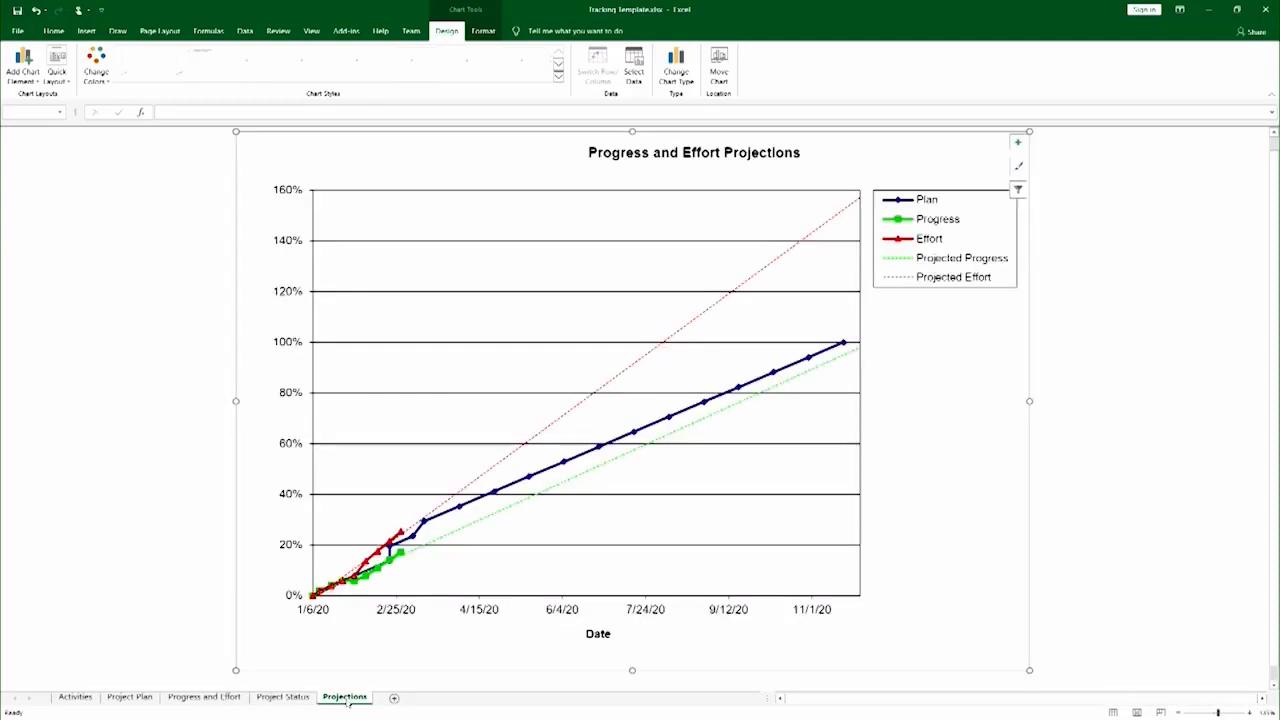